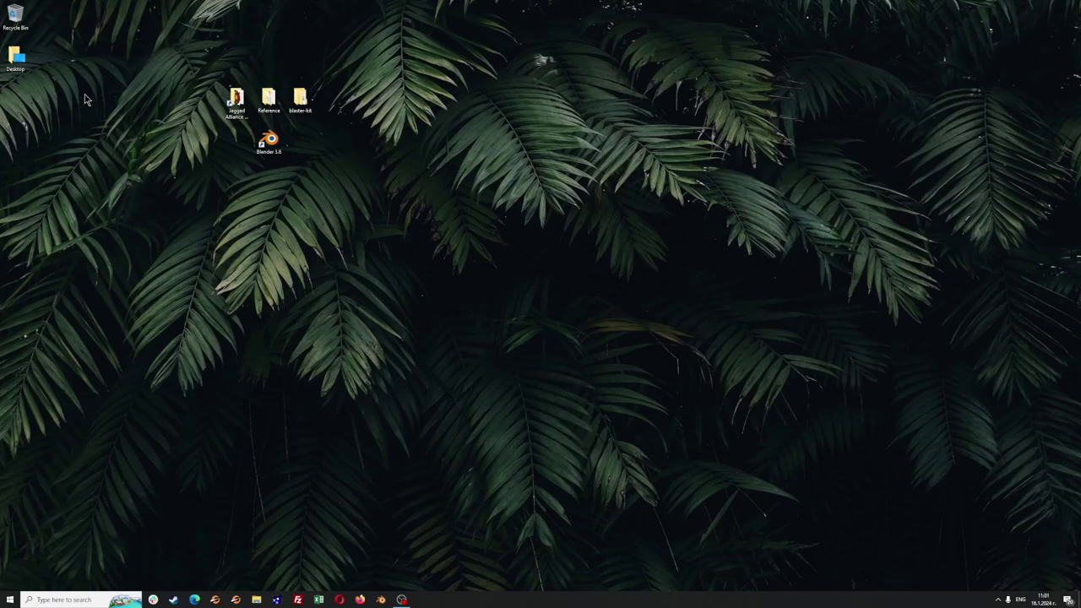
Step: Drag the Jagged Alliance shortcut from the top icon row to below the Blender 3.6 icon
left_click_drag(239, 97, 244, 218)
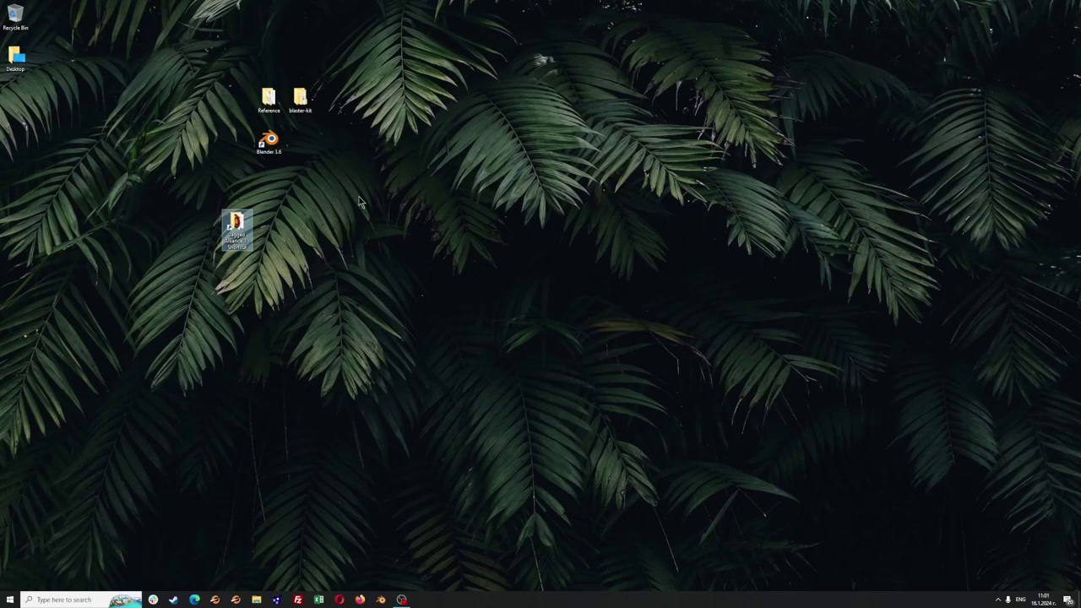
Step: Browse to ModTools > Samples > Assets > SampleGun_M1A1_Thompson > Blender, then open the desktop Reference folder
double_click(233, 232)
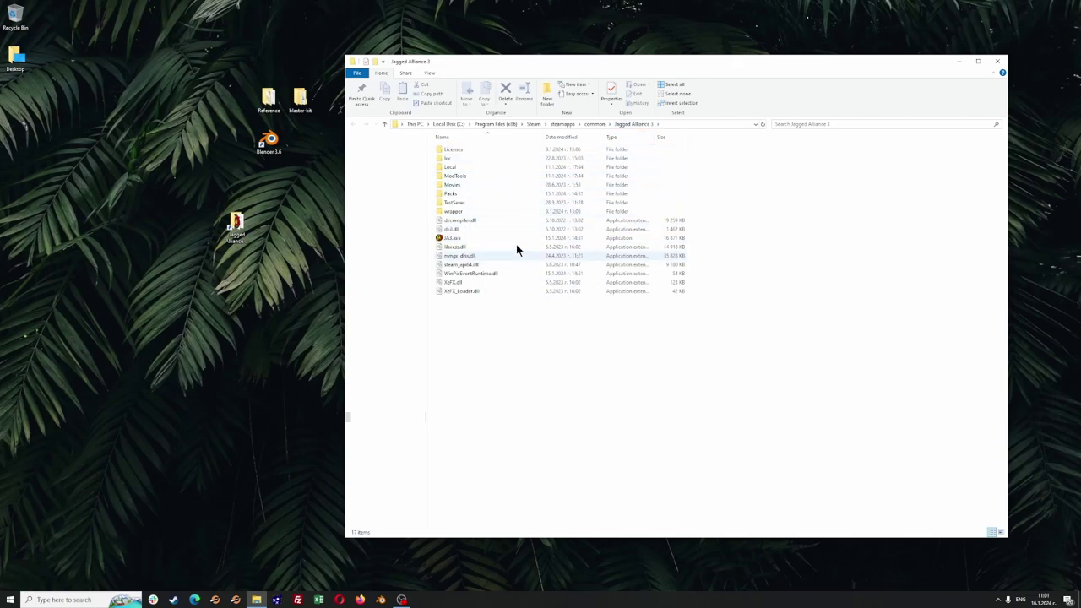
double_click(469, 175)
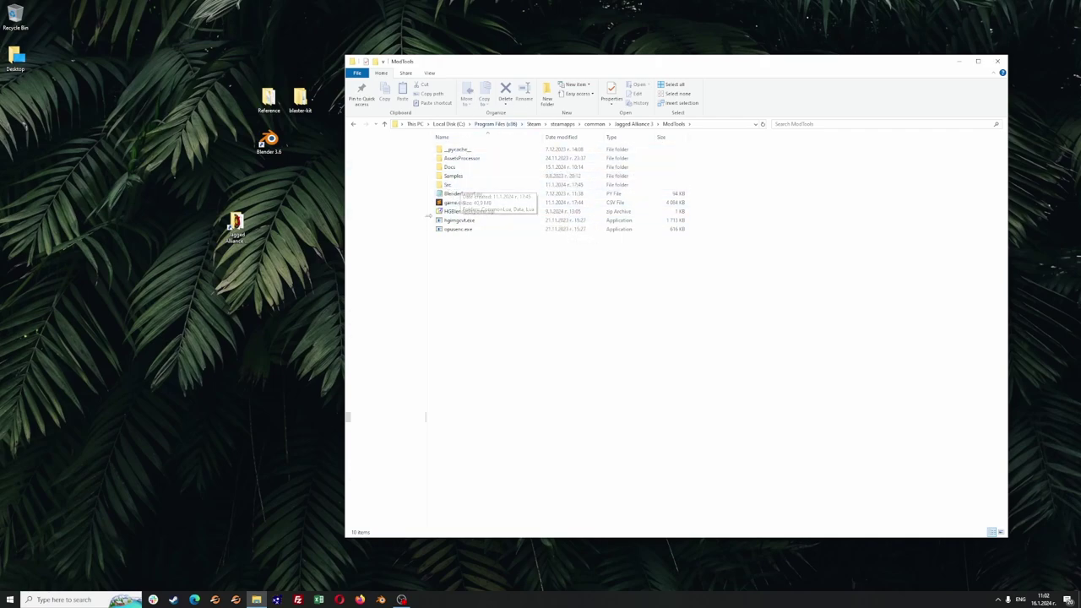
double_click(450, 177)
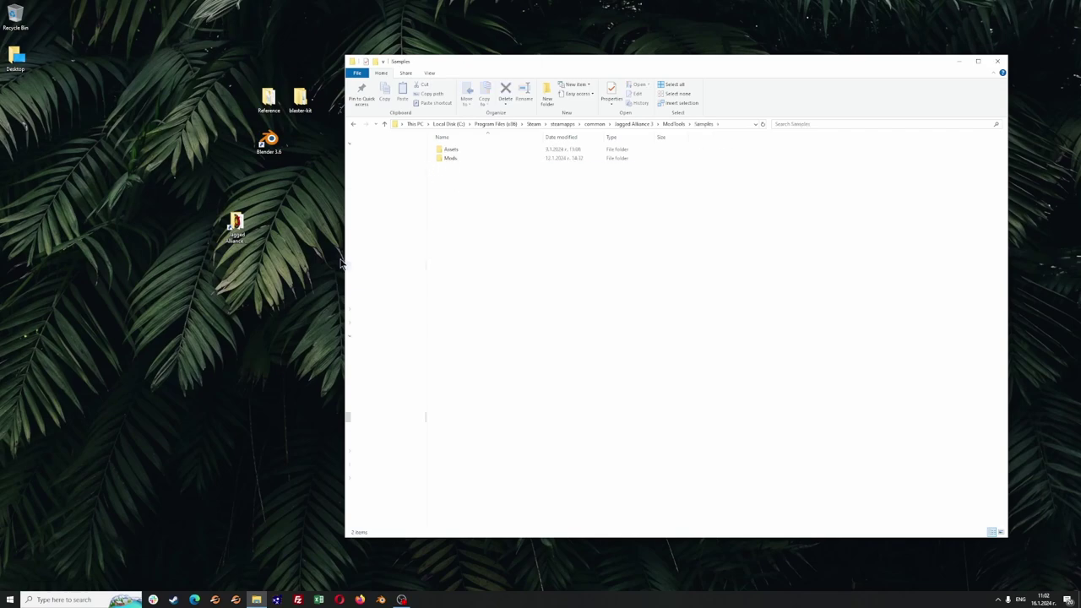
left_click_drag(512, 66, 541, 69)
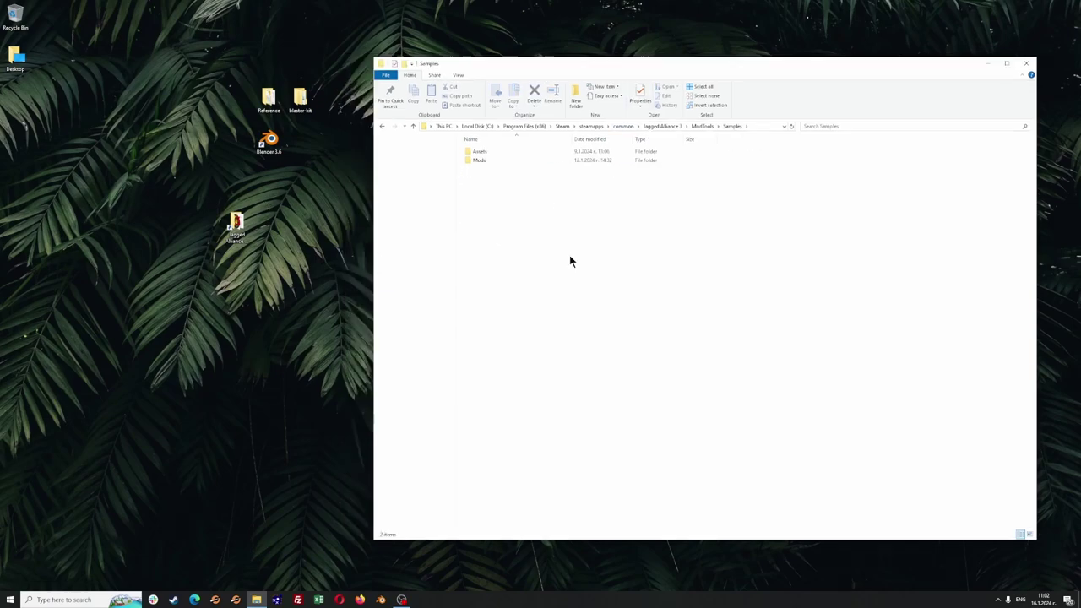
double_click(485, 153)
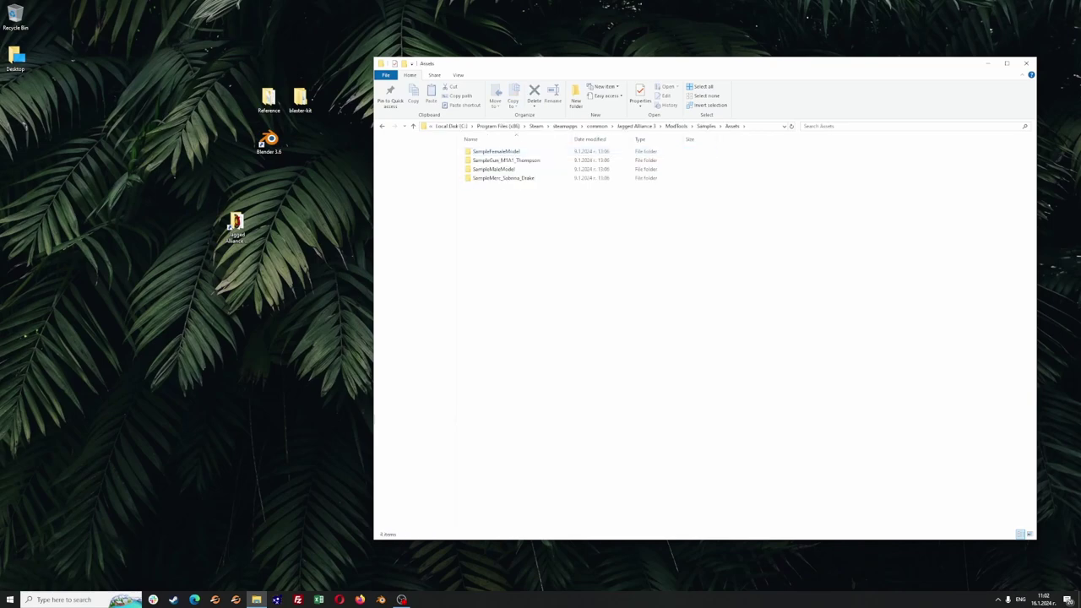
double_click(507, 160)
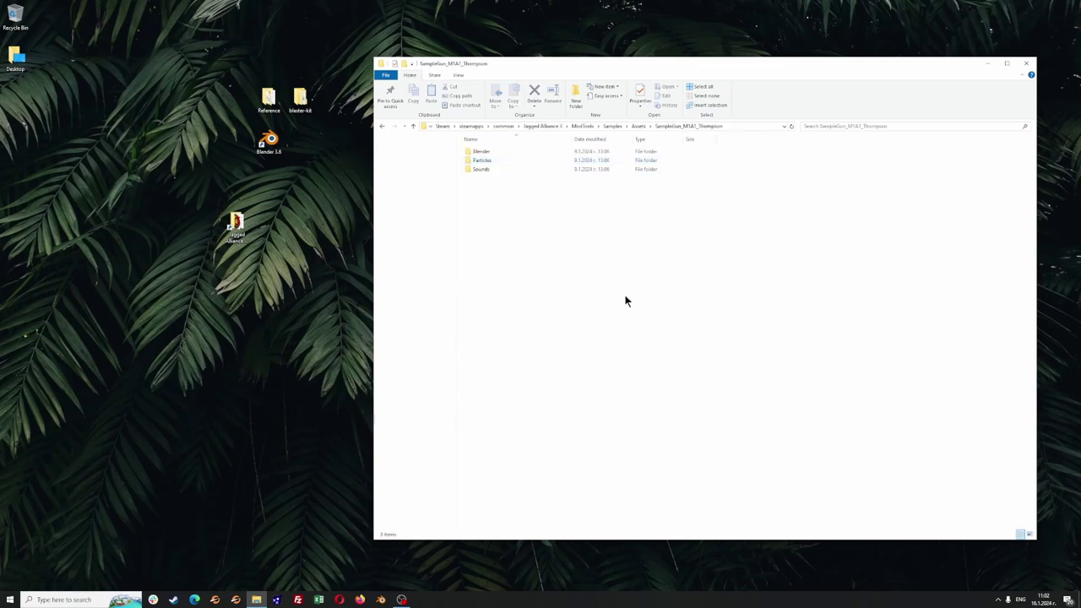
double_click(483, 151)
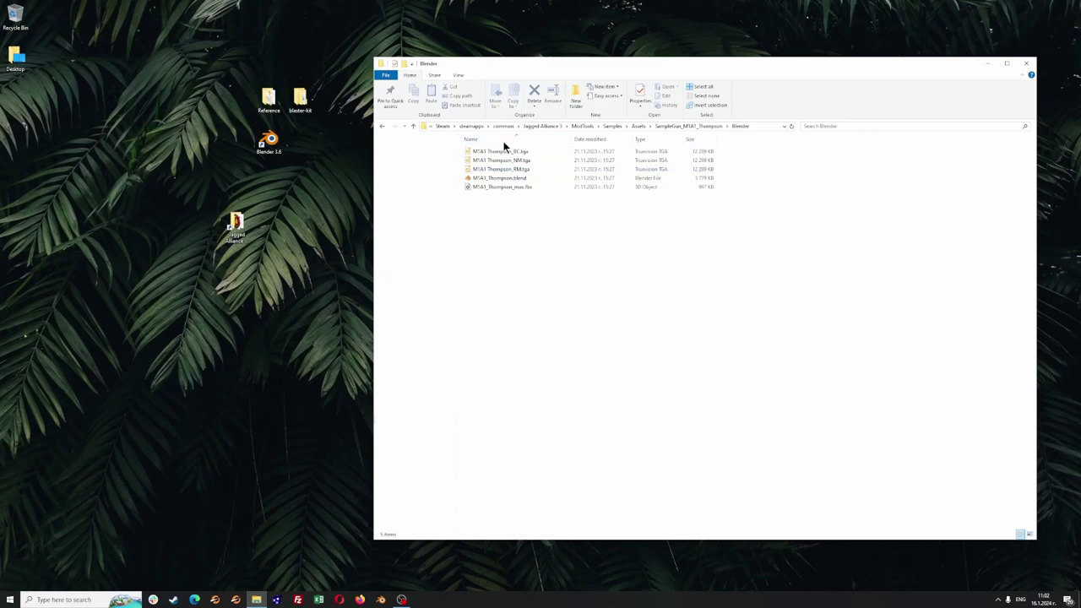
double_click(267, 99)
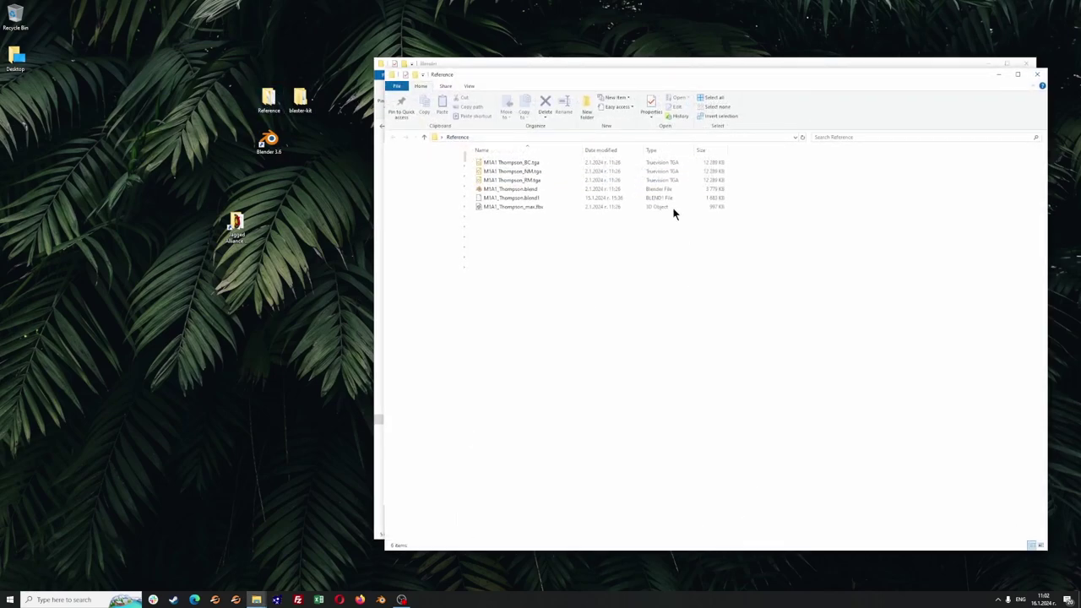
Step: Move the Reference window to the right beside the other, then show the desktop with Win+D
left_click_drag(587, 74, 736, 83)
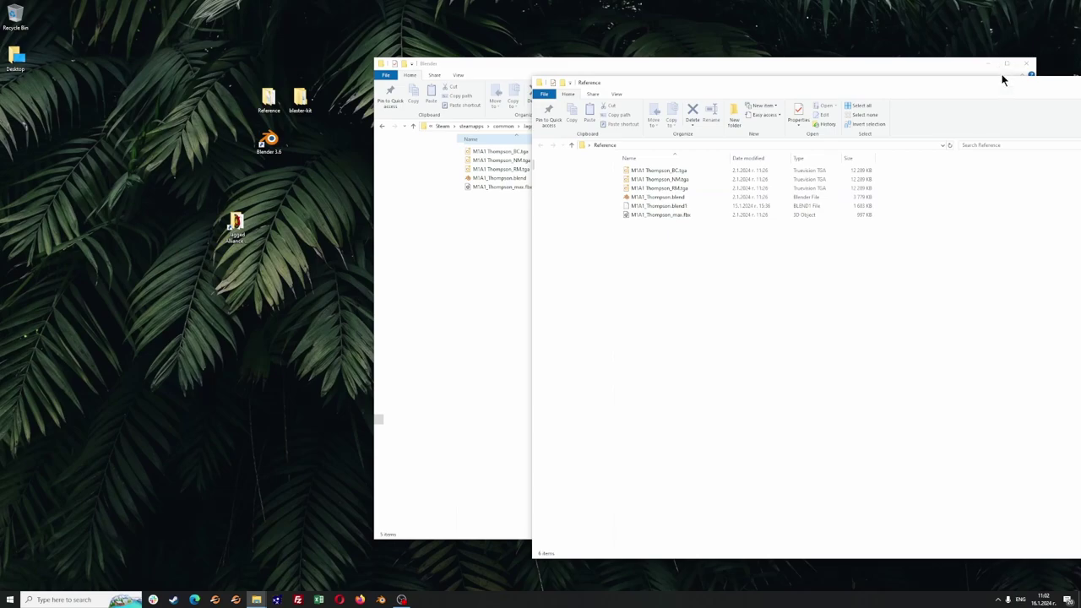
key("super+d")
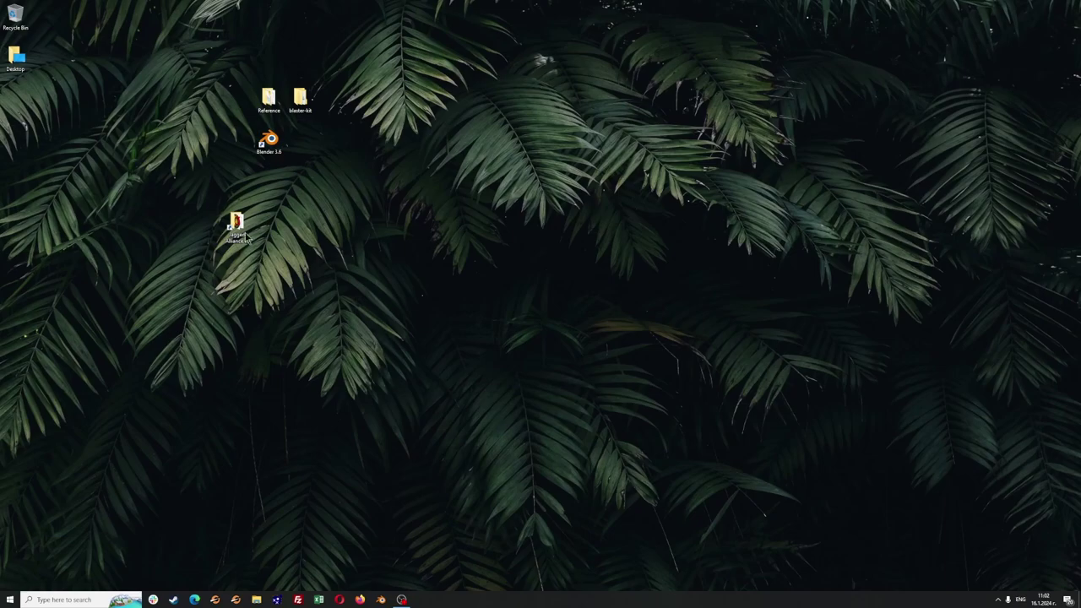
double_click(236, 226)
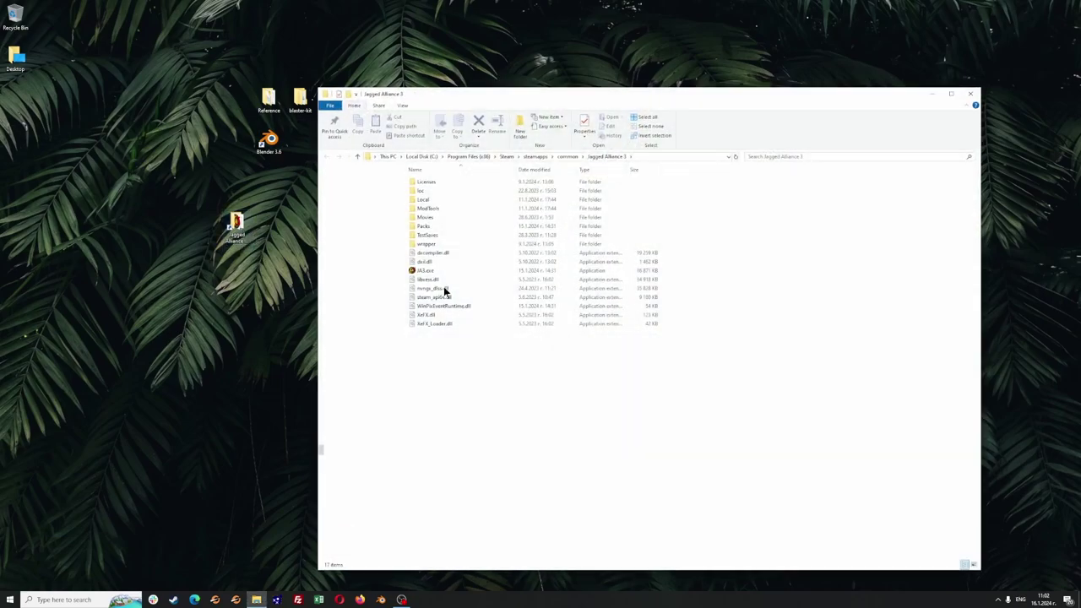
double_click(429, 208)
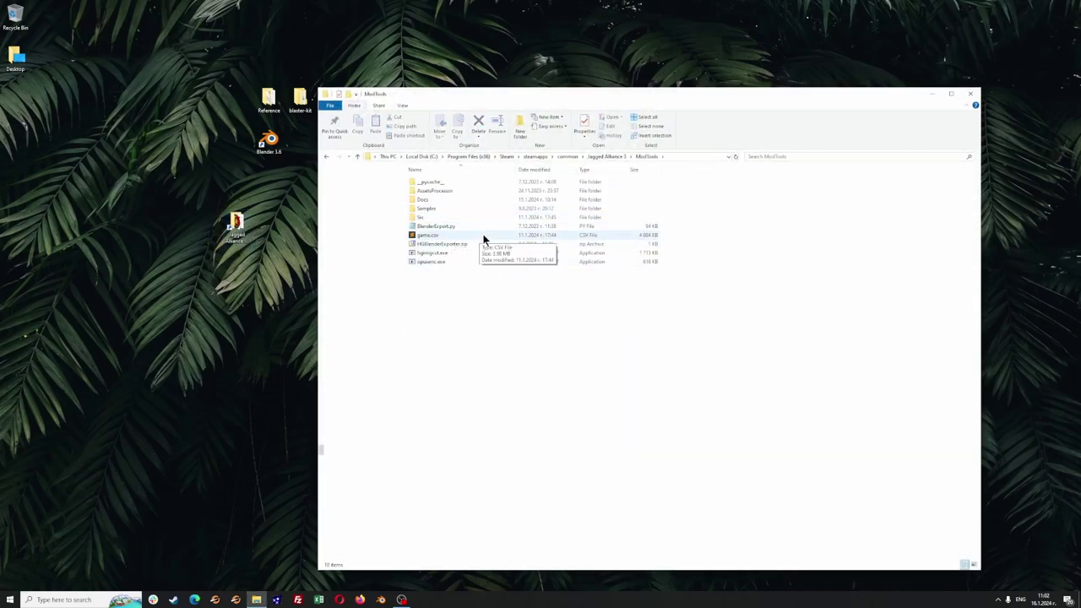
double_click(435, 201)
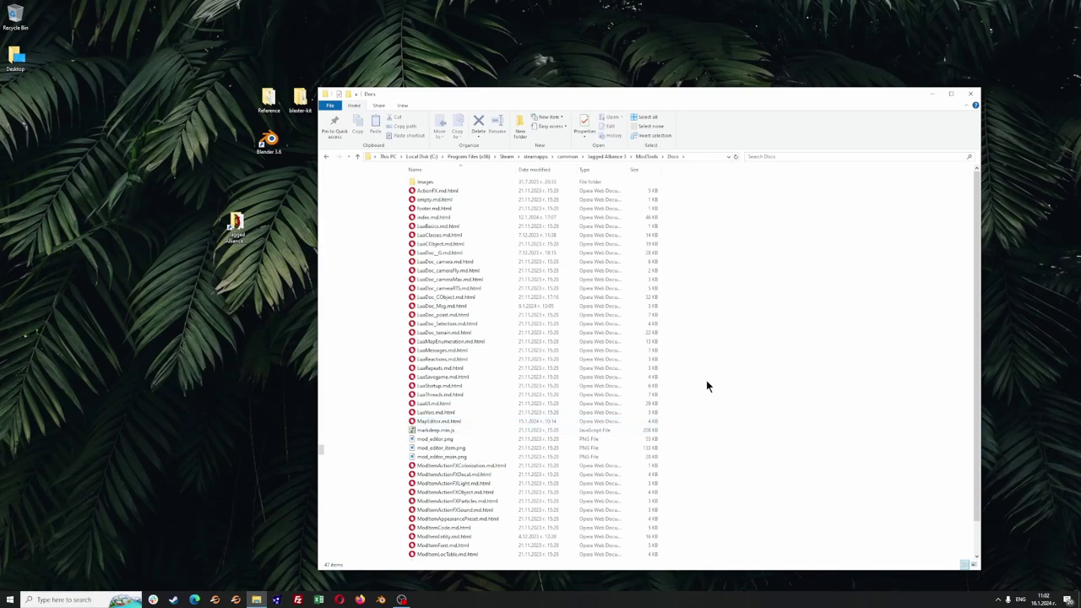
scroll(596, 329, "down", 2)
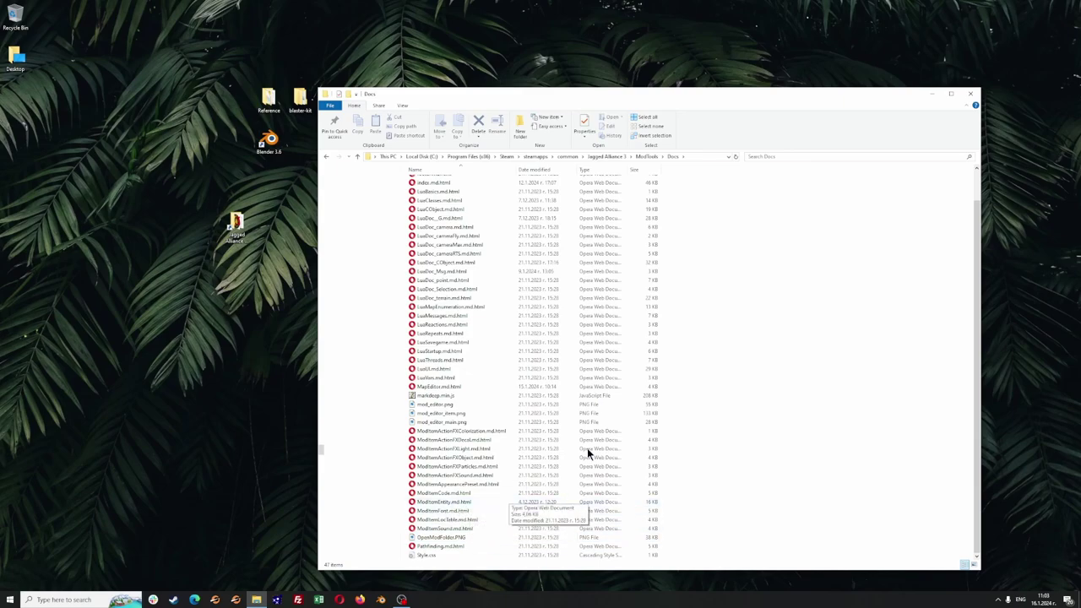
left_click(971, 94)
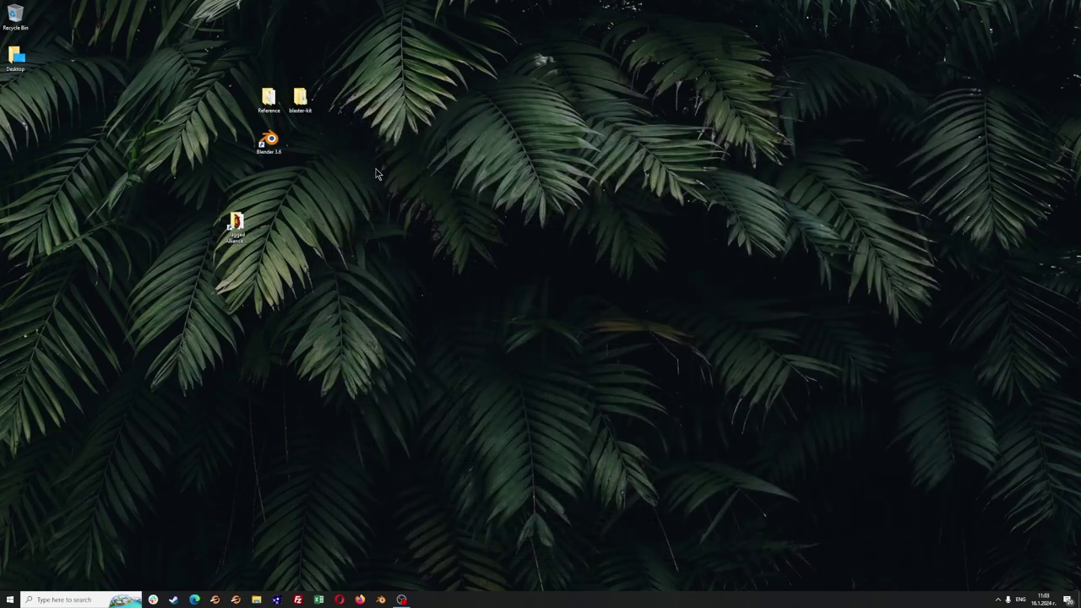
Step: Launch Blender 3.6 from the desktop and dismiss the splash screen to reach the default cube
double_click(265, 142)
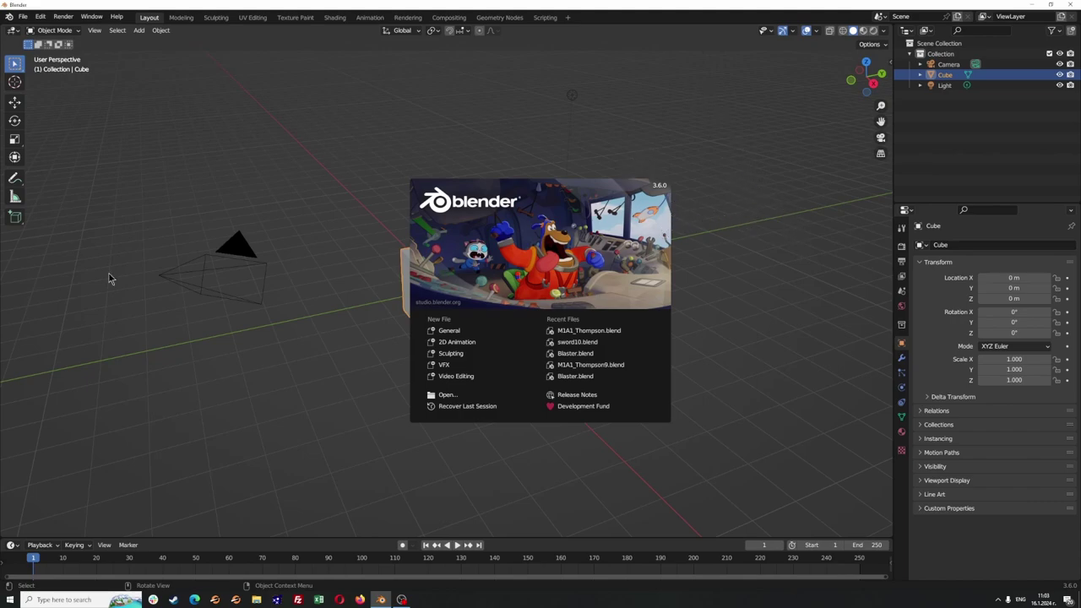
left_click(209, 125)
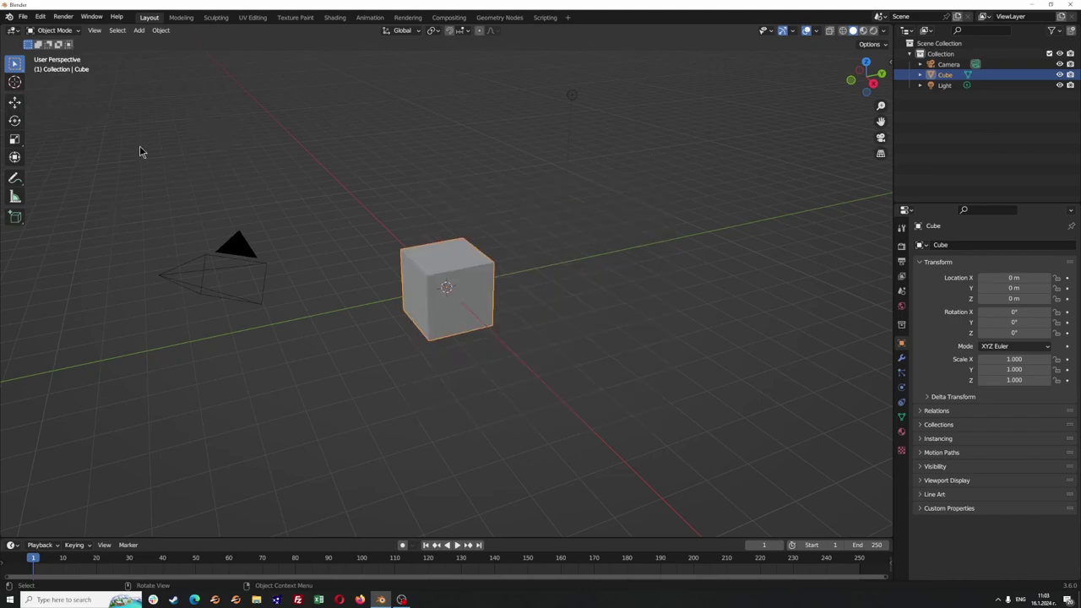
left_click(42, 18)
Step: Open the Add-ons preferences, start Install Add-on, and browse to the Desktop folder
left_click(90, 169)
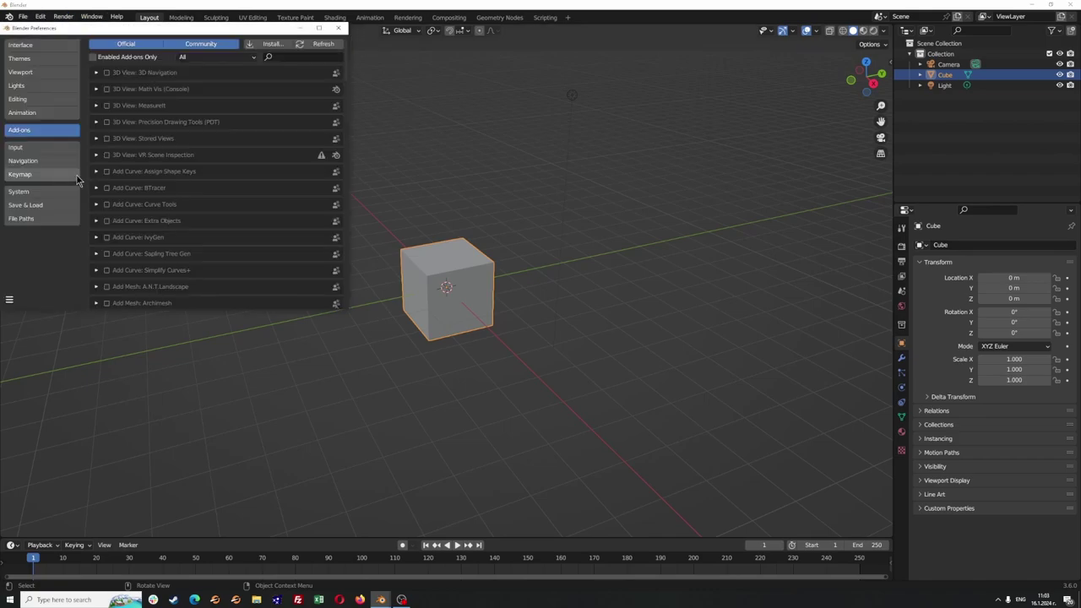
left_click_drag(271, 30, 411, 75)
left_click(411, 90)
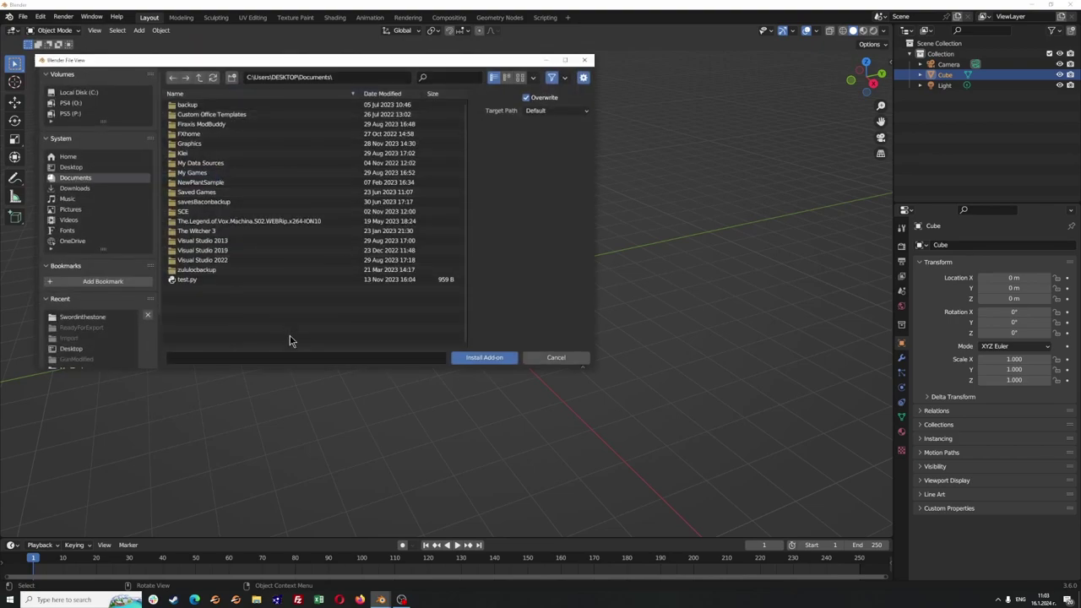
scroll(148, 171, "down", 1)
left_click(81, 150)
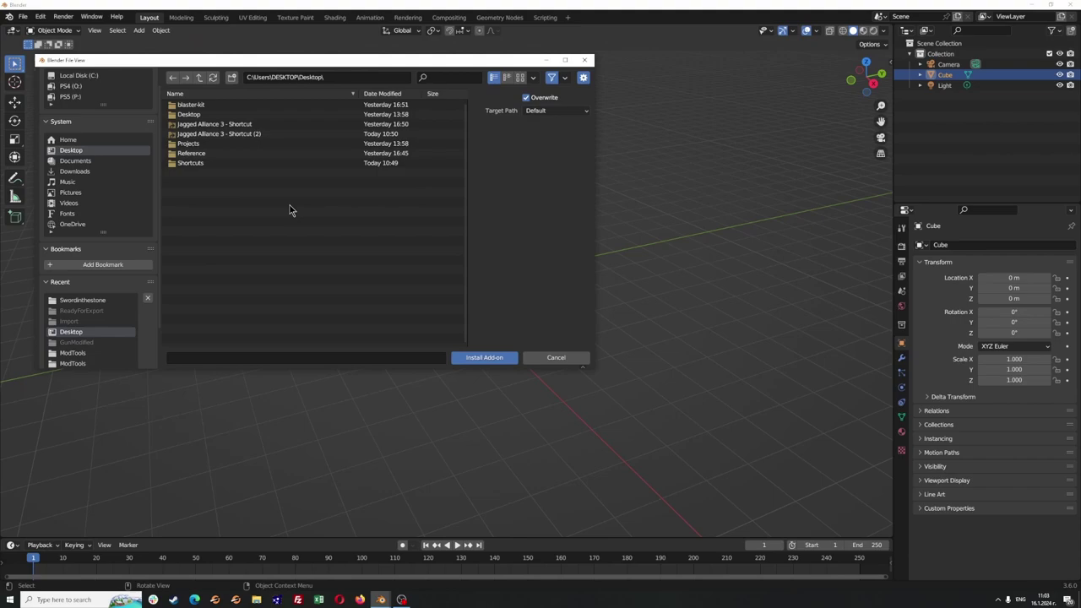
Step: Follow the Jagged Alliance 3 shortcut into ModTools and install HGBlenderExporter.zip
left_click(244, 125)
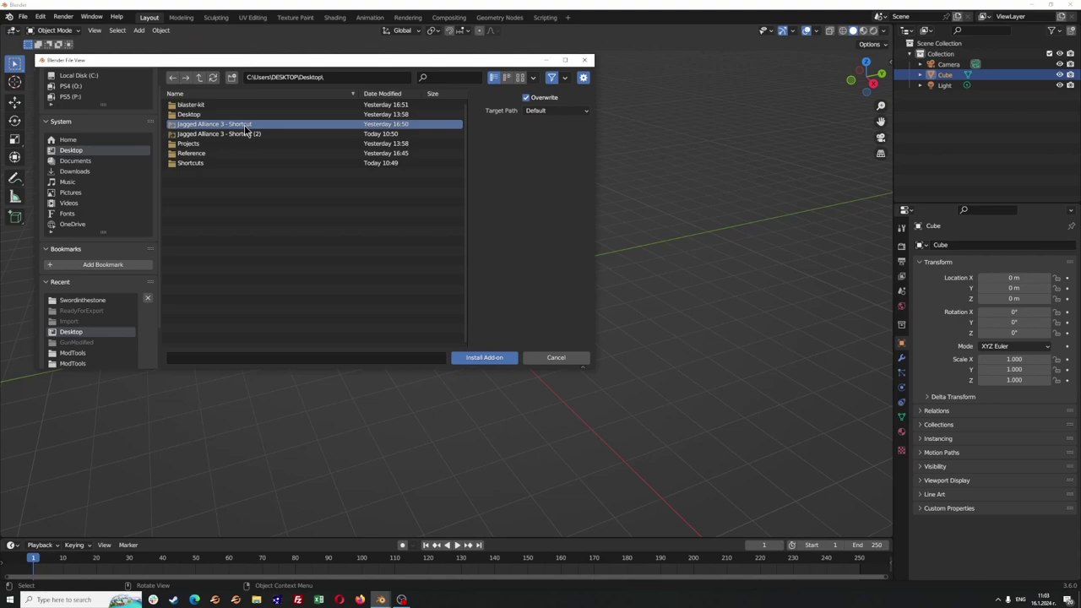
double_click(244, 125)
left_click(358, 78)
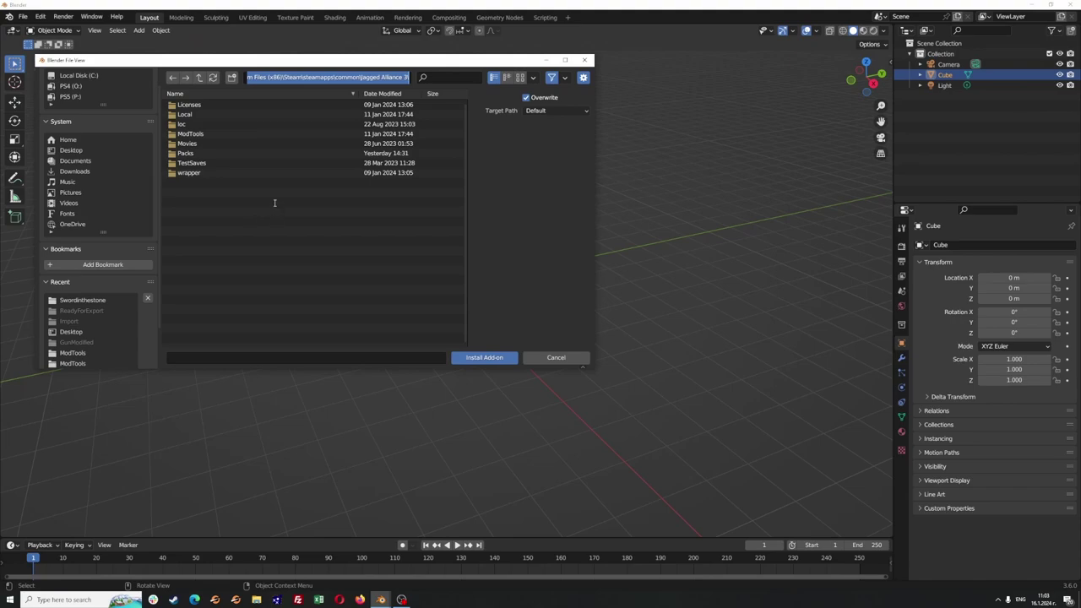
left_click(186, 132)
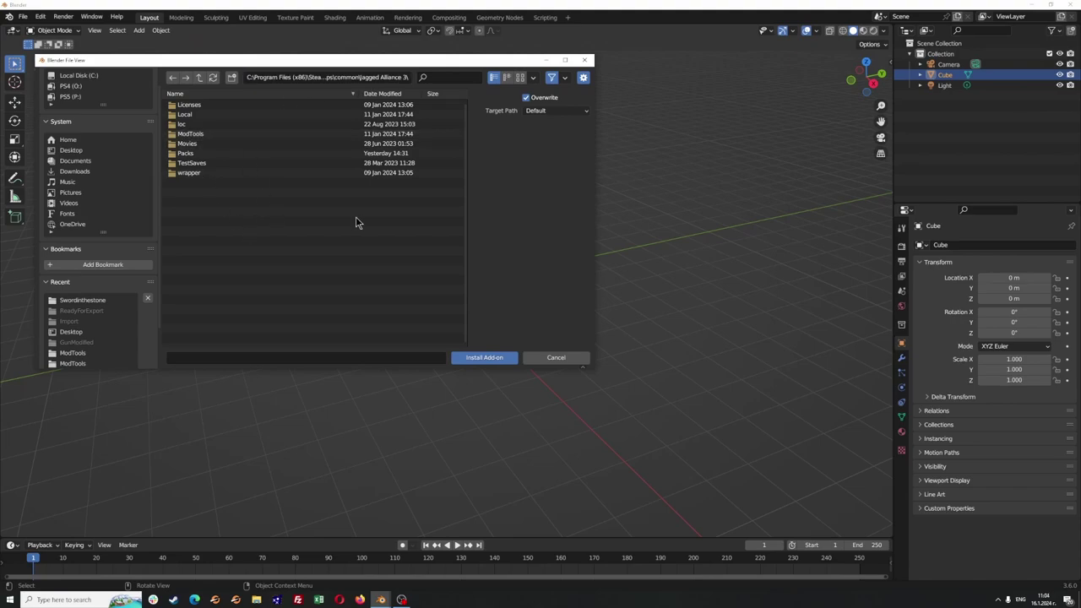
double_click(233, 135)
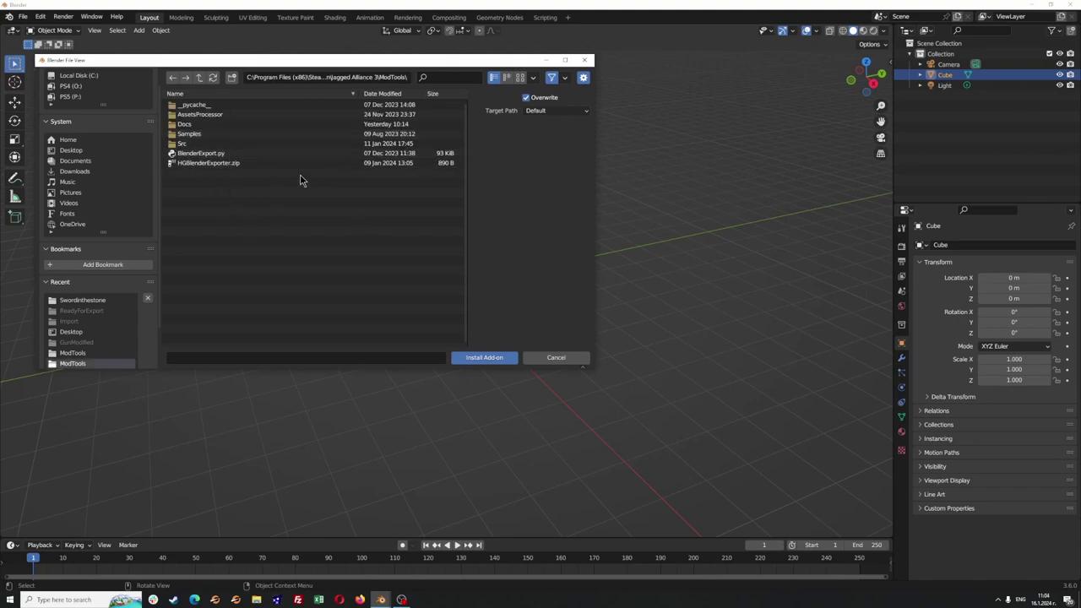
left_click(192, 162)
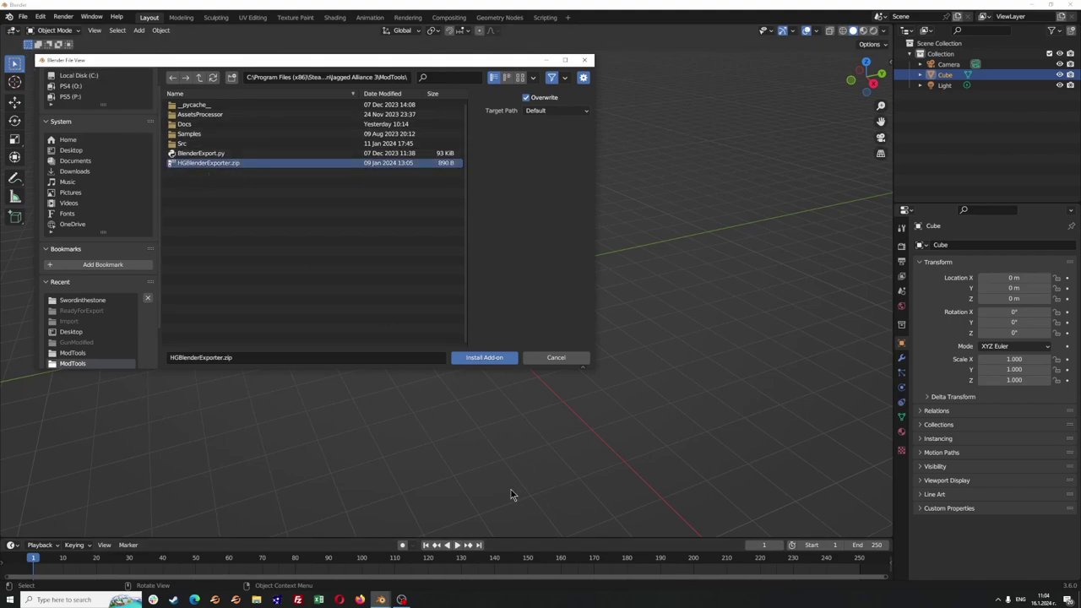
left_click(484, 358)
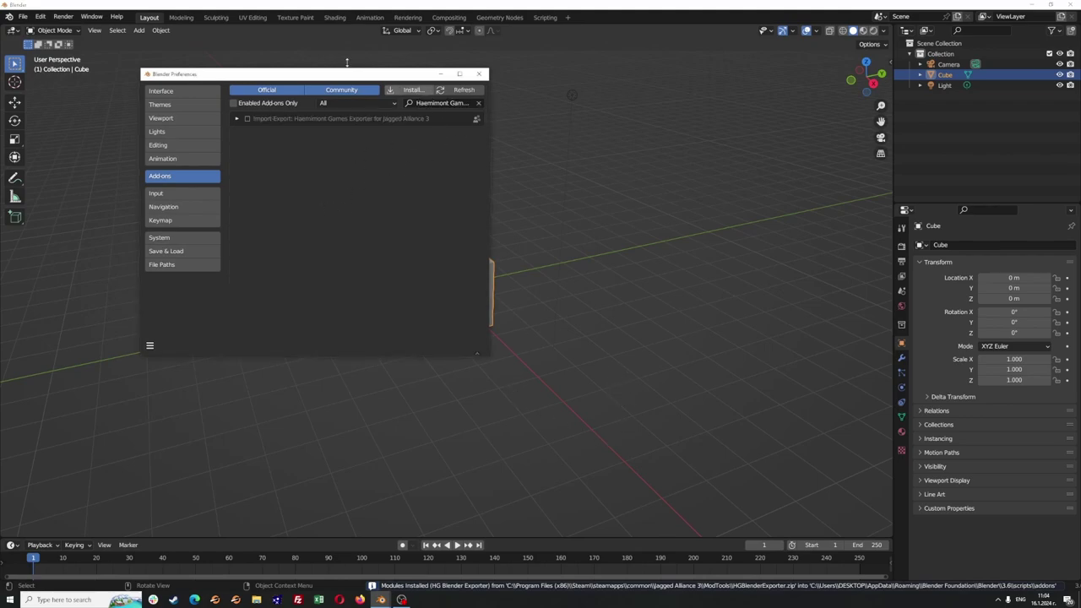
Step: Enable the Haemimont Games exporter add-on, show the HGE Tools sidebar tab, and close Preferences
left_click(247, 119)
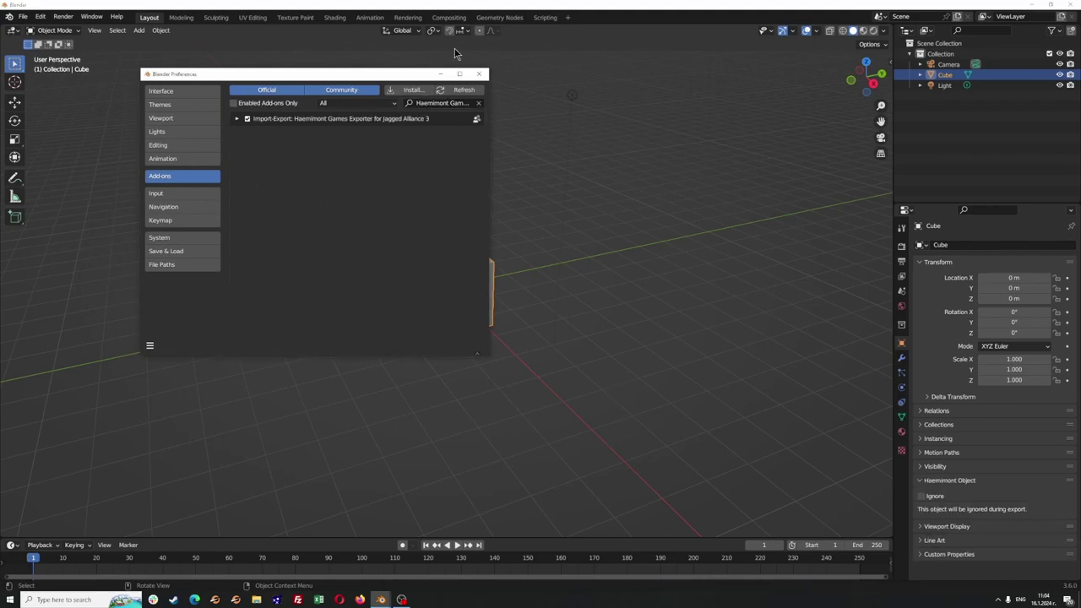
left_click(889, 63)
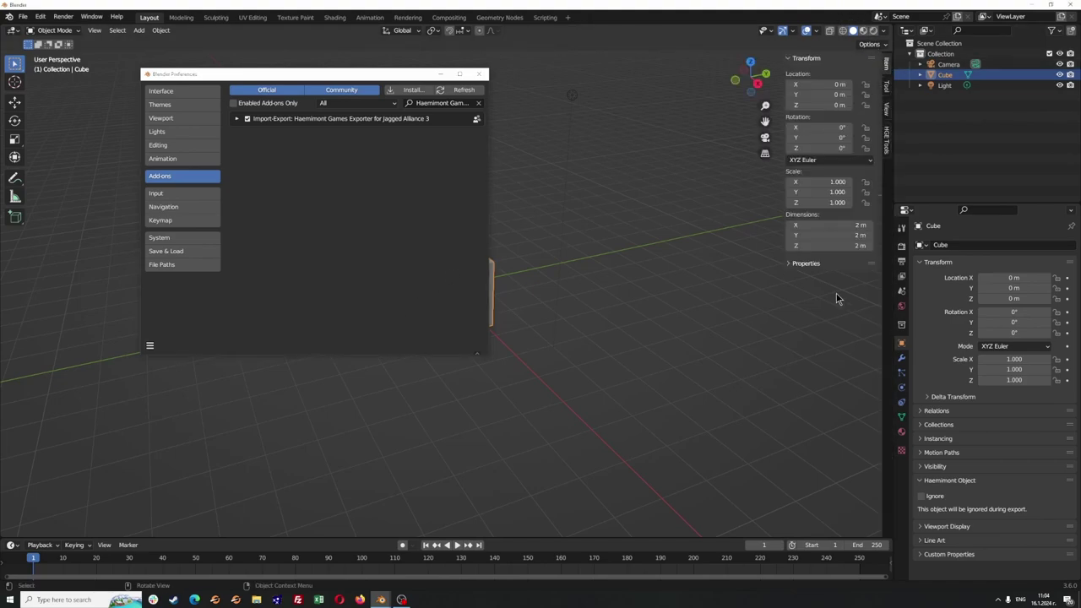
left_click(889, 143)
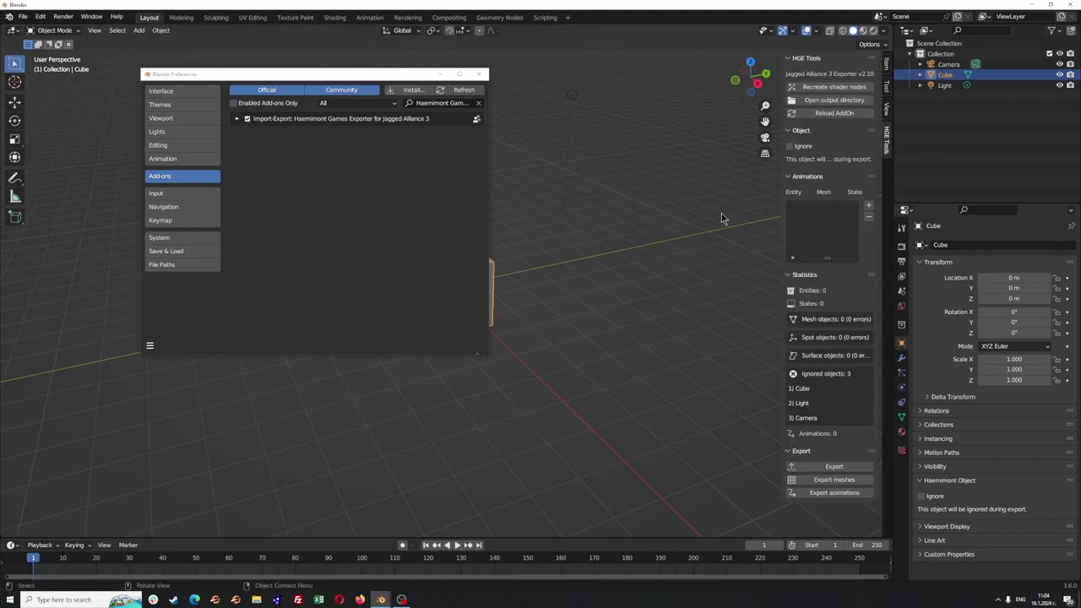
left_click(479, 74)
middle_click_drag(599, 349, 532, 306)
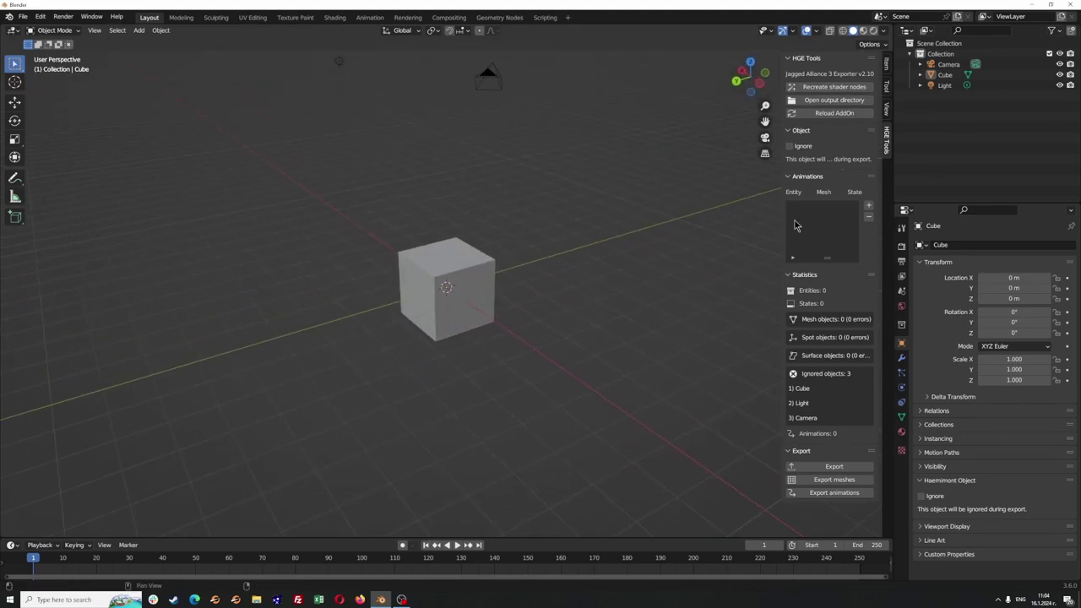
middle_click_drag(641, 257, 713, 363)
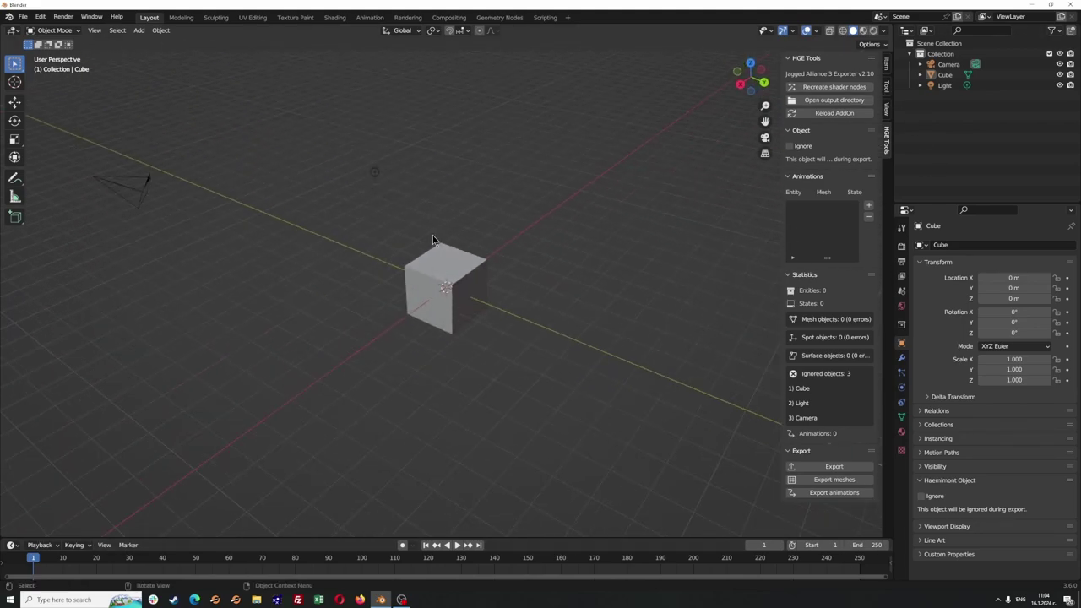
middle_click_drag(506, 313, 403, 319)
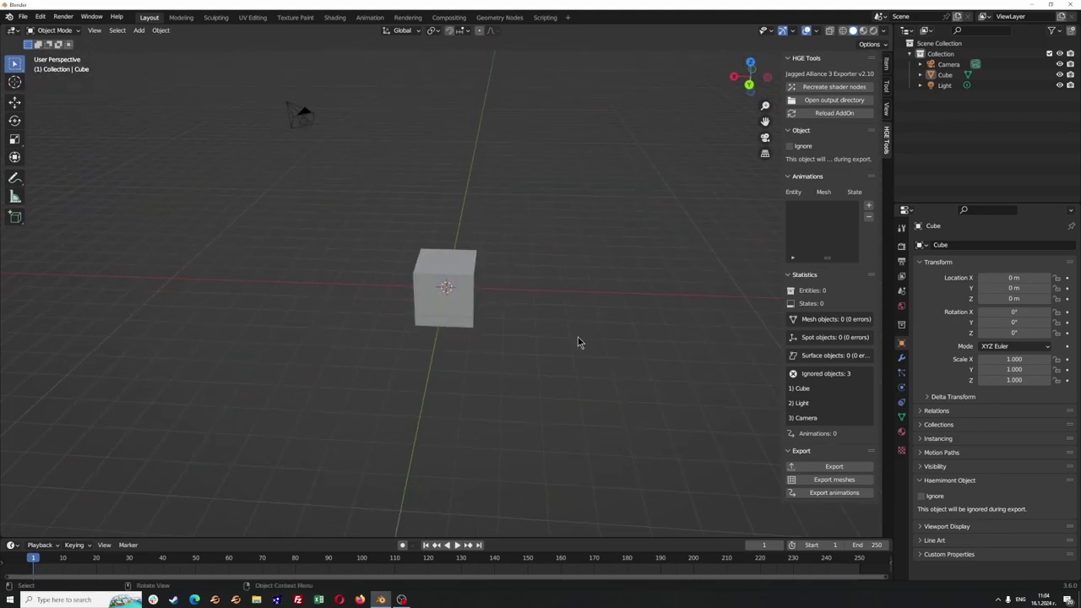
middle_click_drag(543, 265, 627, 362)
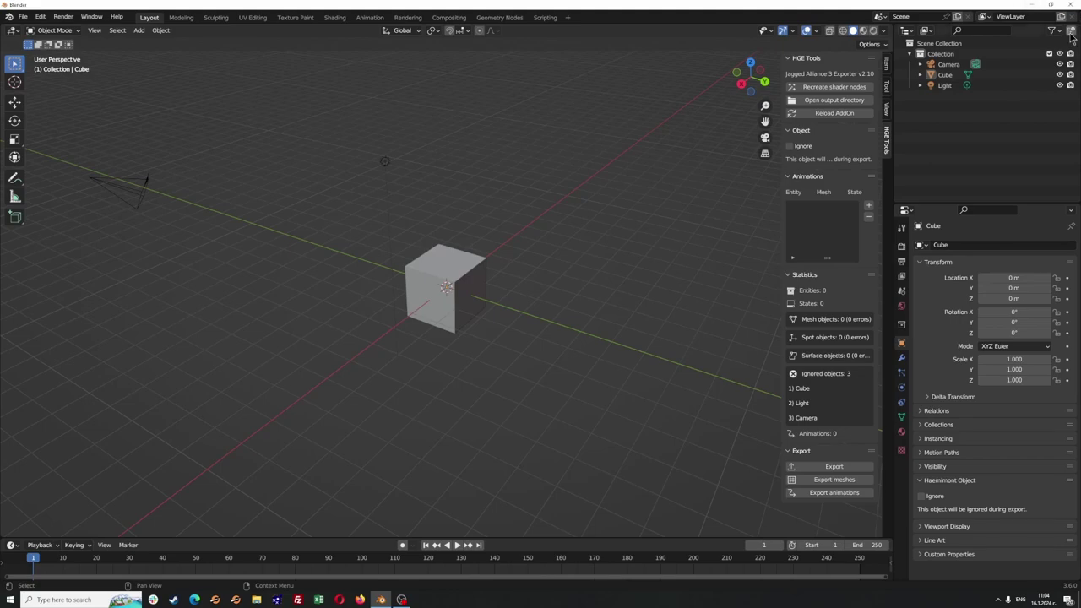
Step: Quit Blender without saving the untitled scene and open the desktop Reference folder
left_click(1073, 5)
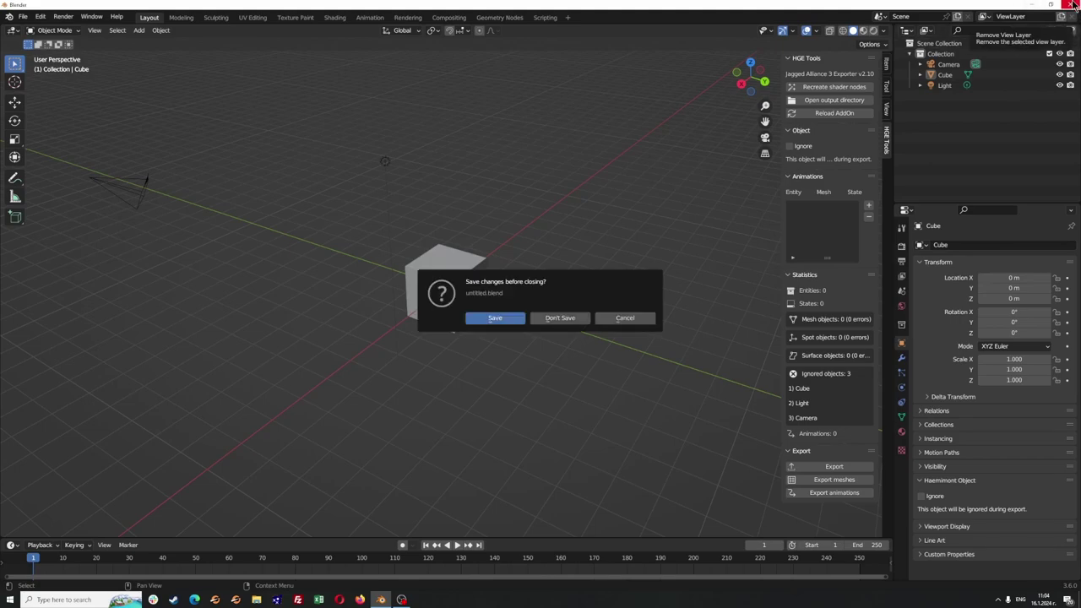
left_click(552, 318)
left_click_drag(268, 96, 204, 92)
double_click(201, 114)
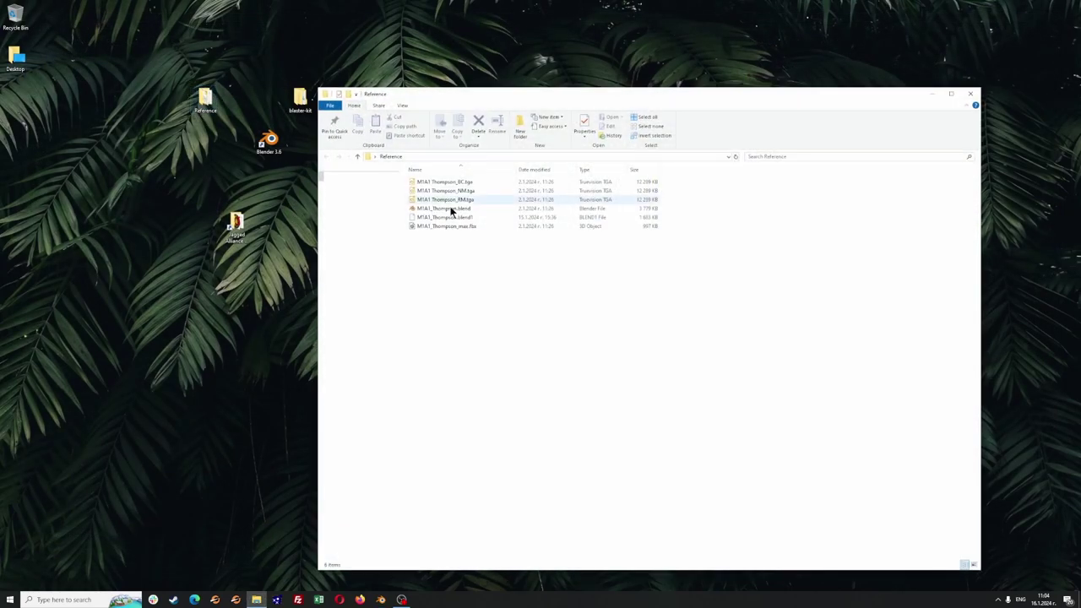
Step: Open M1A1_Thompson.blend in Blender and orbit to a side view of the gun
double_click(447, 210)
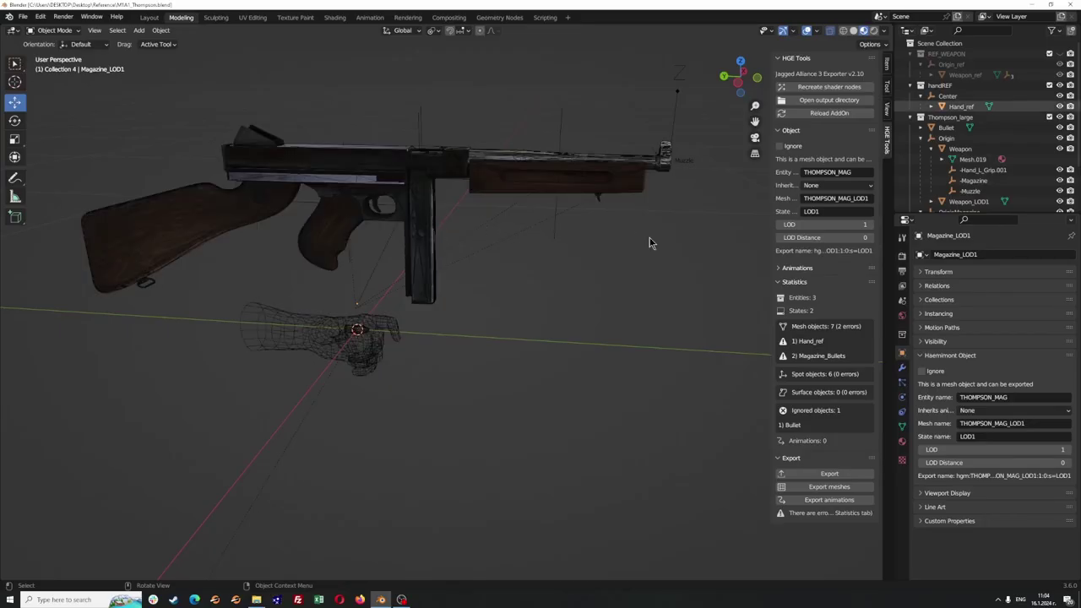
middle_click_drag(581, 242, 472, 208)
middle_click_drag(463, 222, 853, 300)
middle_click_drag(168, 345, 394, 357)
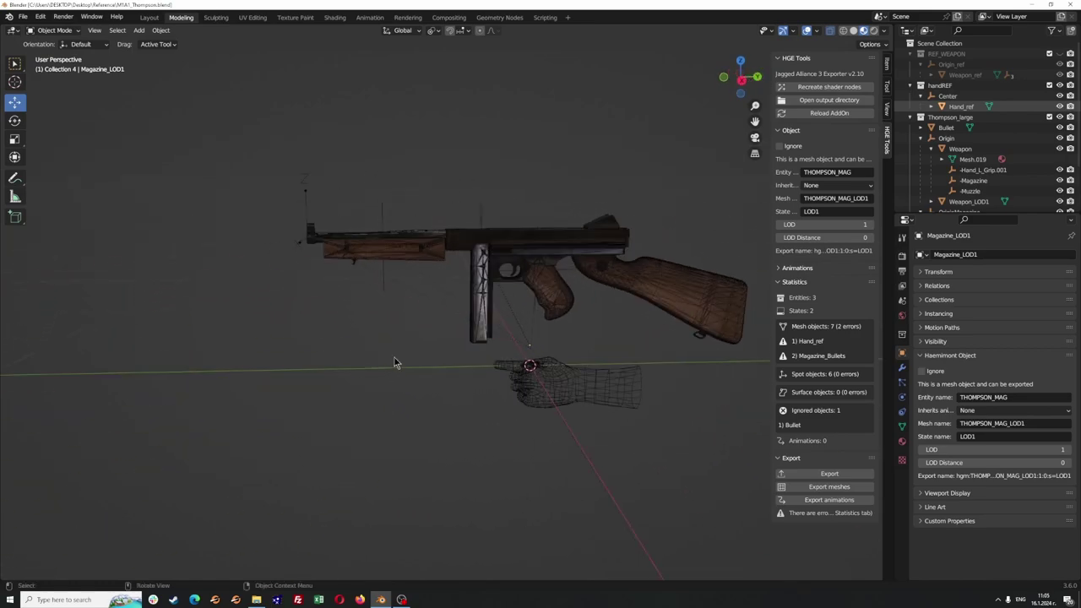
Step: Select the Origin object to show its exporter info while orbiting around the Thompson
left_click(960, 149)
left_click(947, 137)
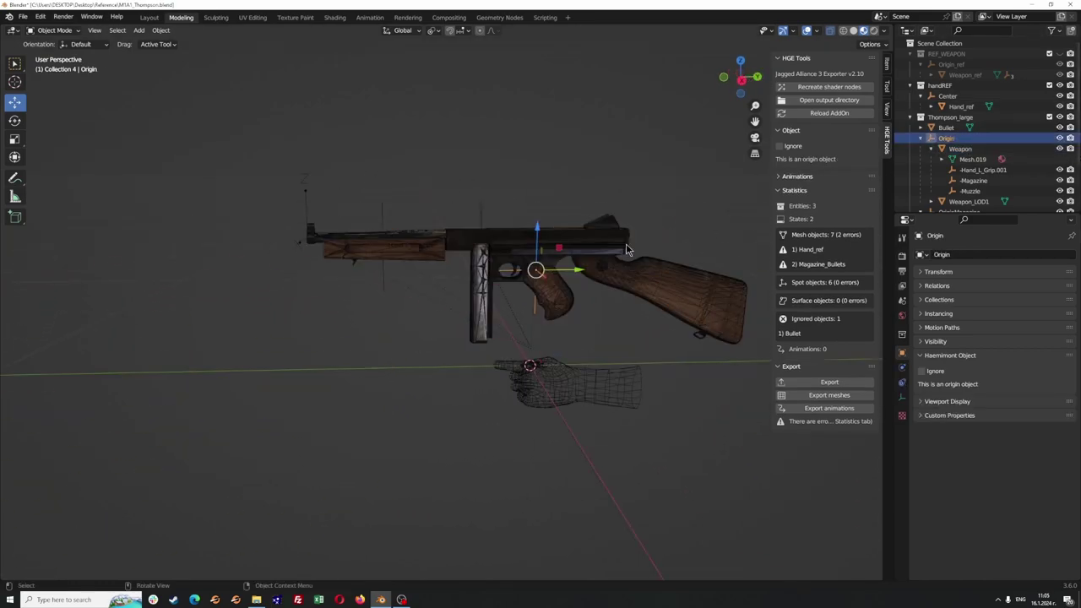
middle_click_drag(626, 243, 519, 393)
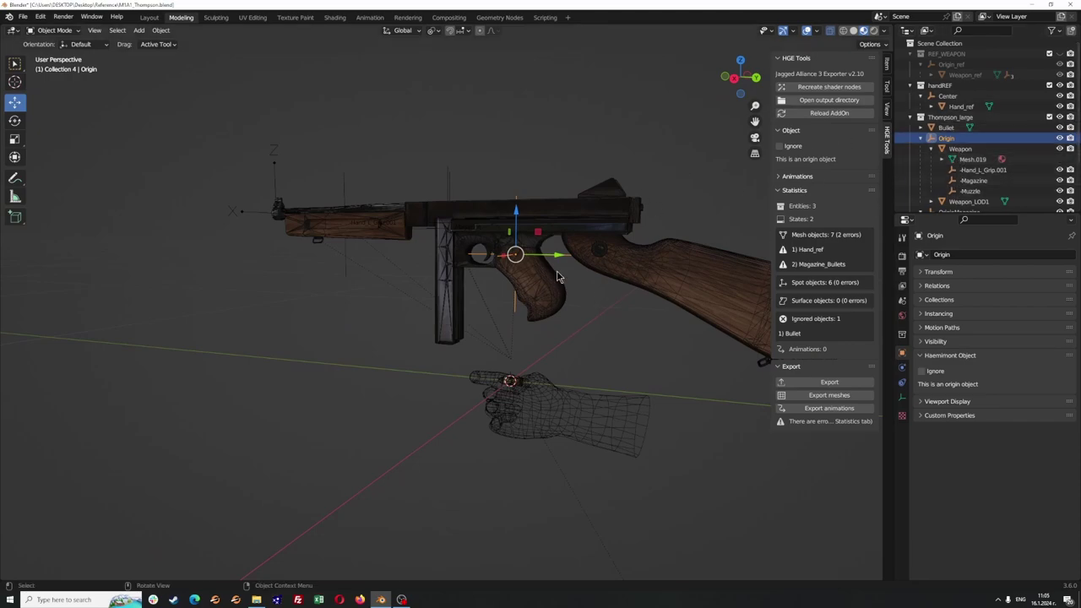
middle_click_drag(569, 268, 506, 261)
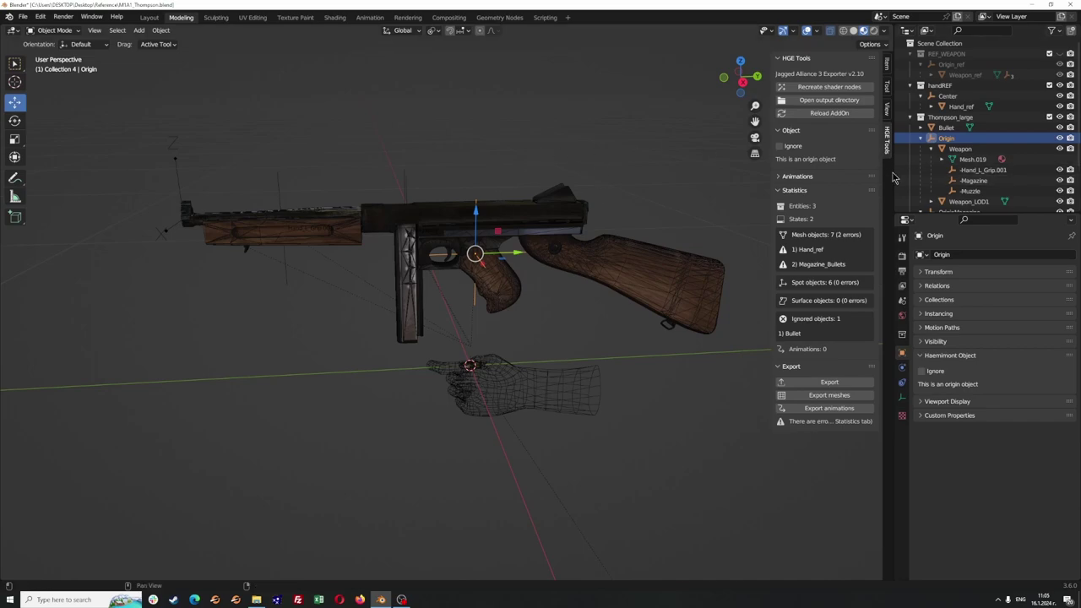
middle_click_drag(579, 193, 553, 203)
scroll(540, 177, "up", 2)
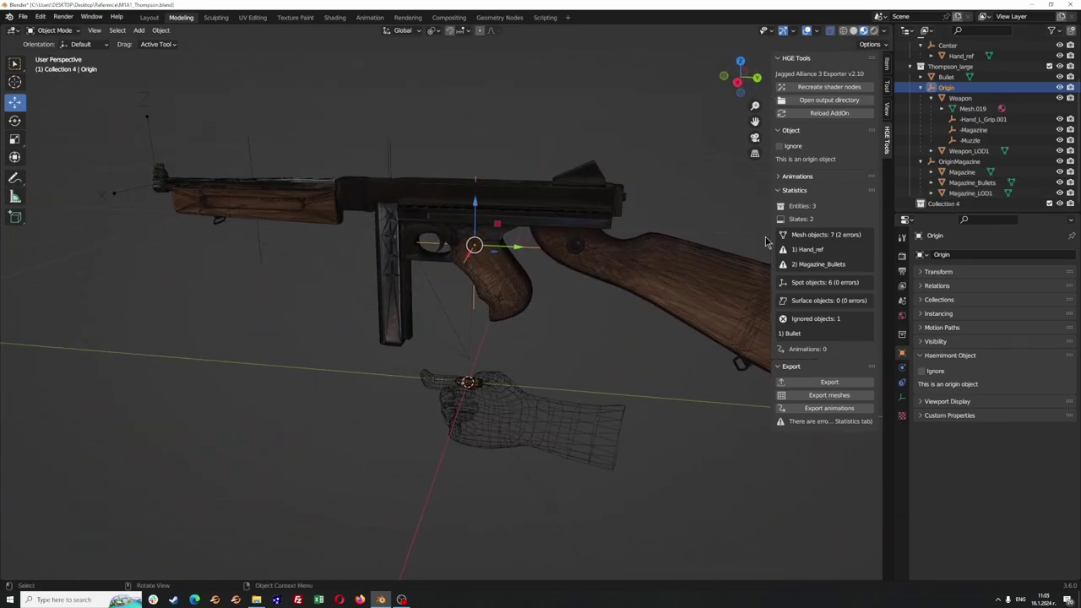
middle_click_drag(440, 290, 498, 297)
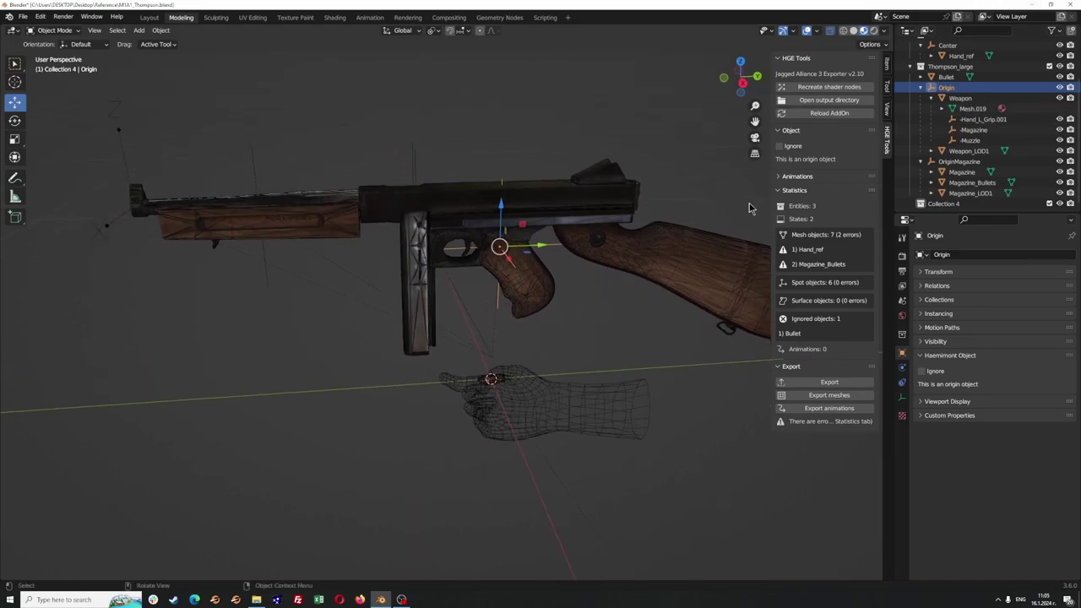
Step: Widen the Outliner and properties column and scroll through the Outliner
left_click_drag(884, 143, 862, 142)
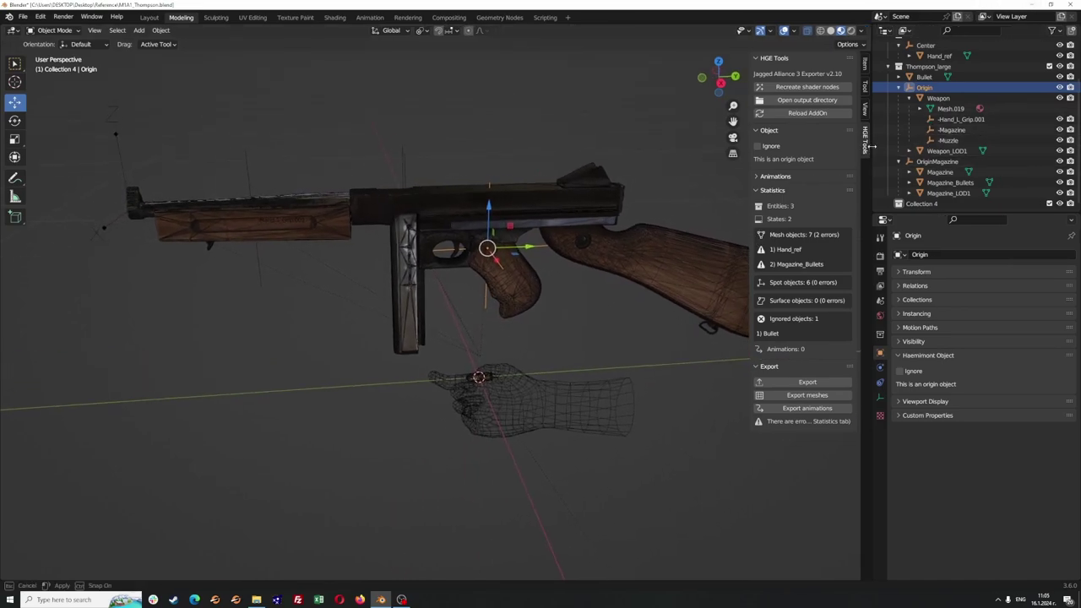
scroll(912, 66, "up", 3)
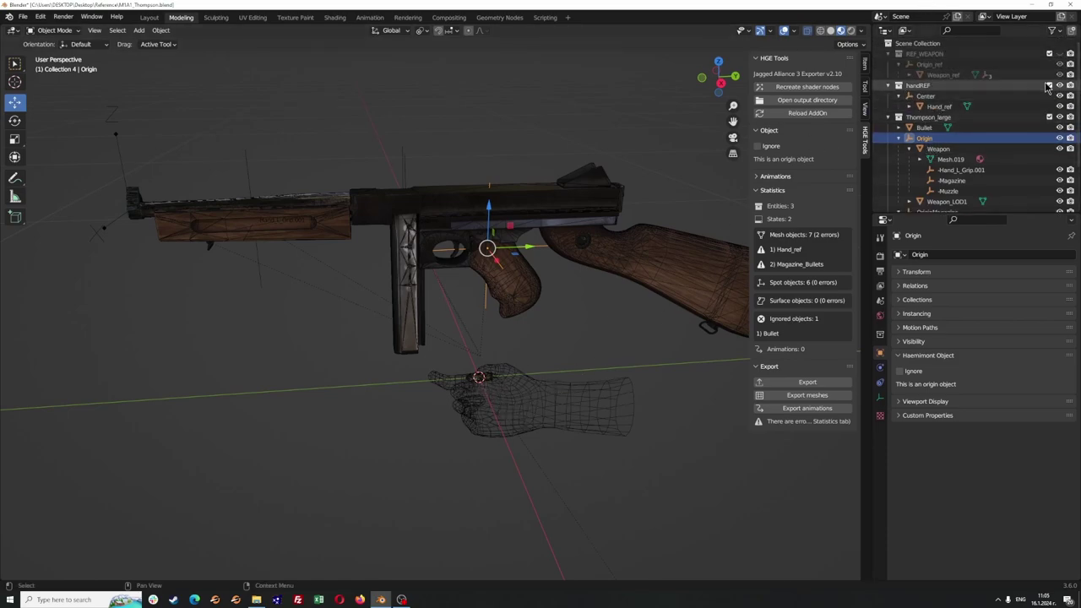
scroll(952, 125, "down", 1)
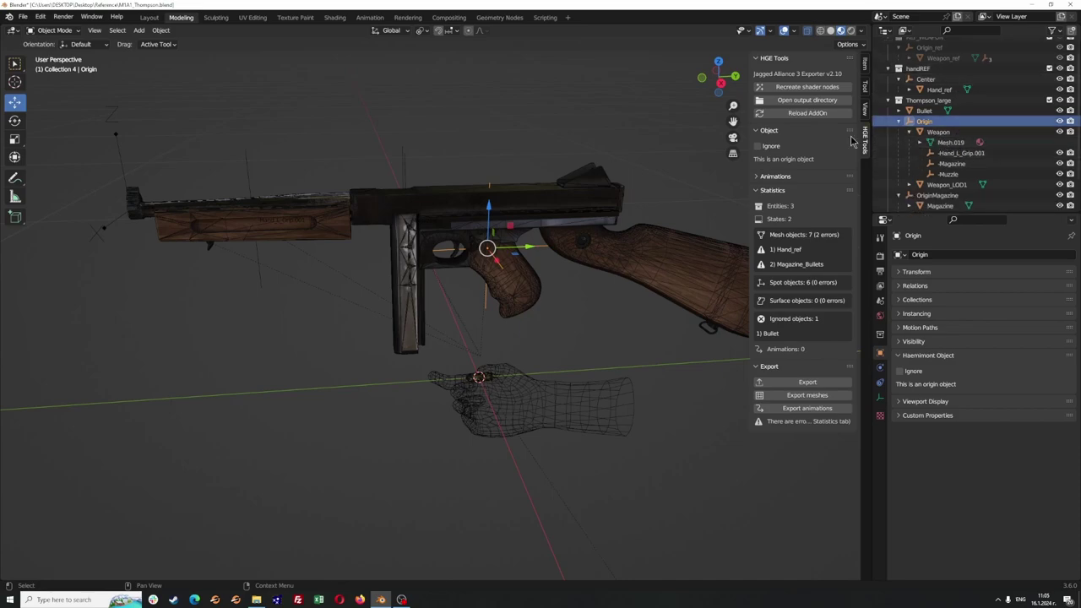
Step: Compare the exporter settings of Bullet, Origin, Weapon and the Hand_L_Grip.001 spot
left_click(924, 110)
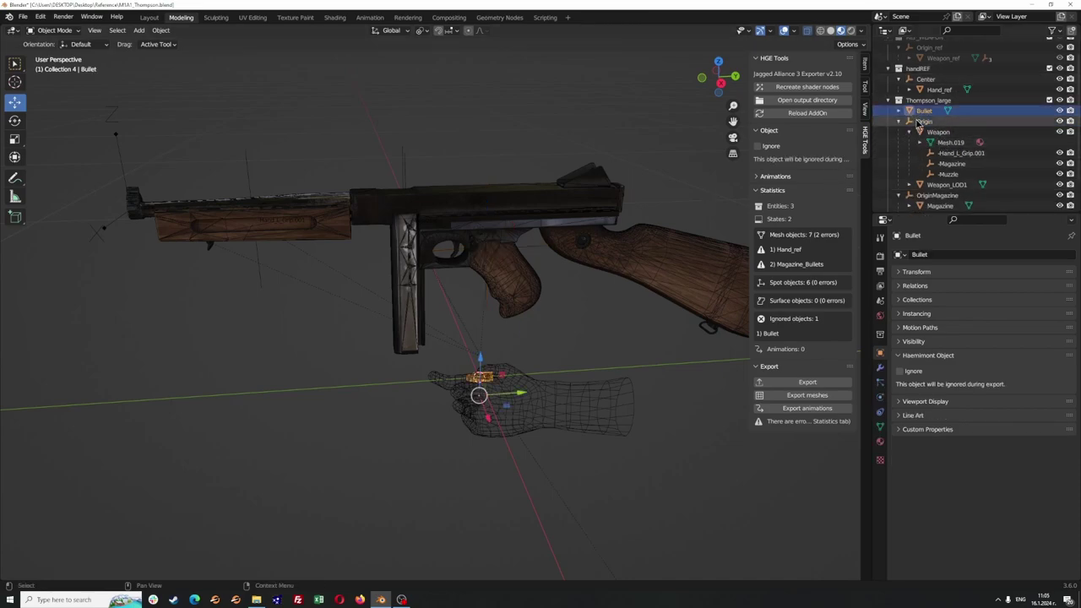
left_click(924, 121)
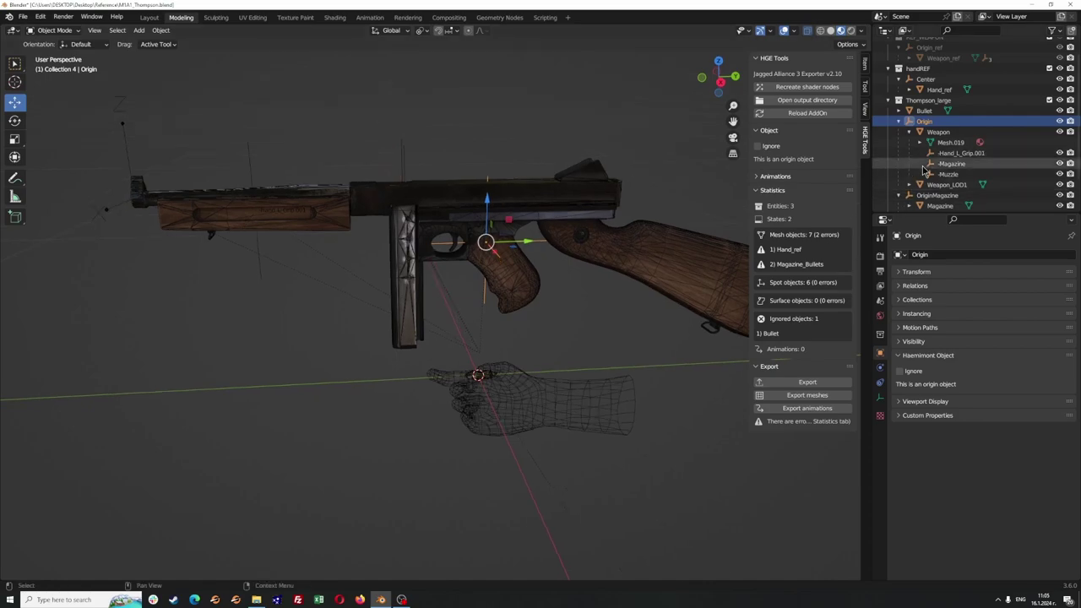
left_click(939, 132)
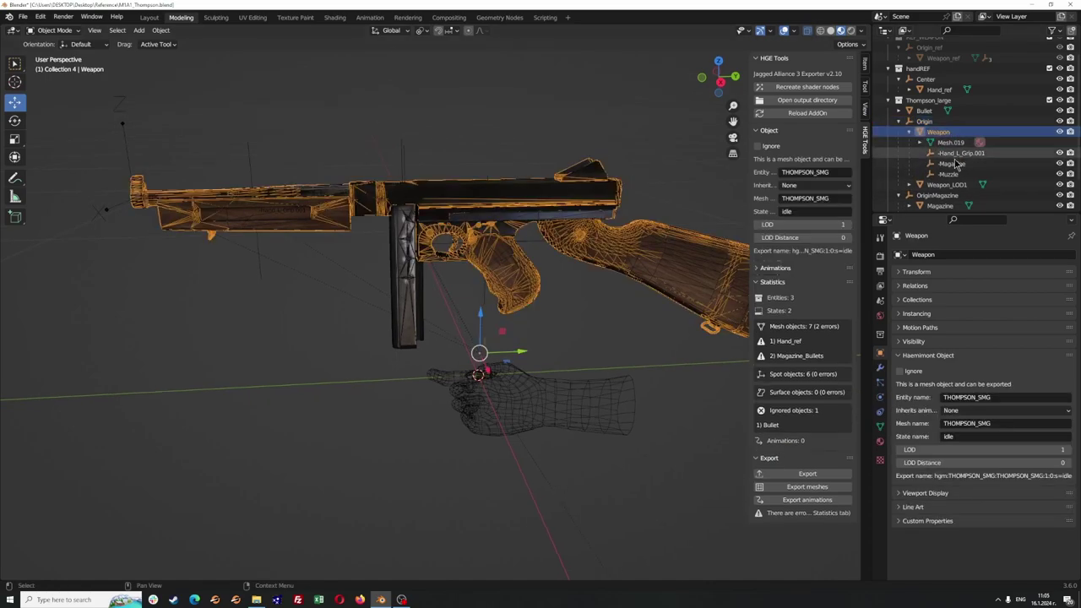
left_click(957, 154)
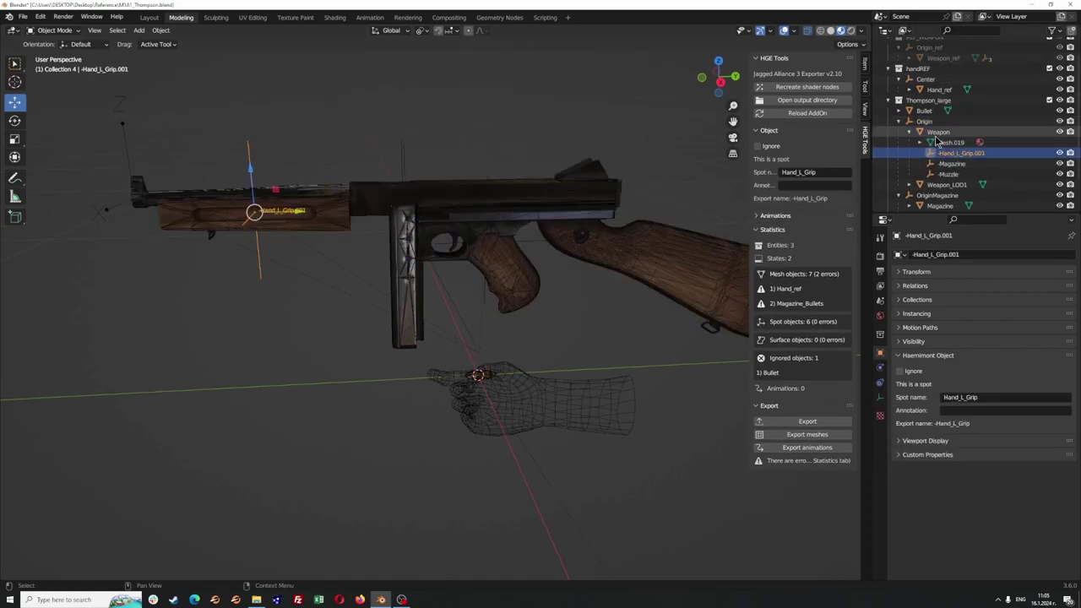
left_click(947, 142)
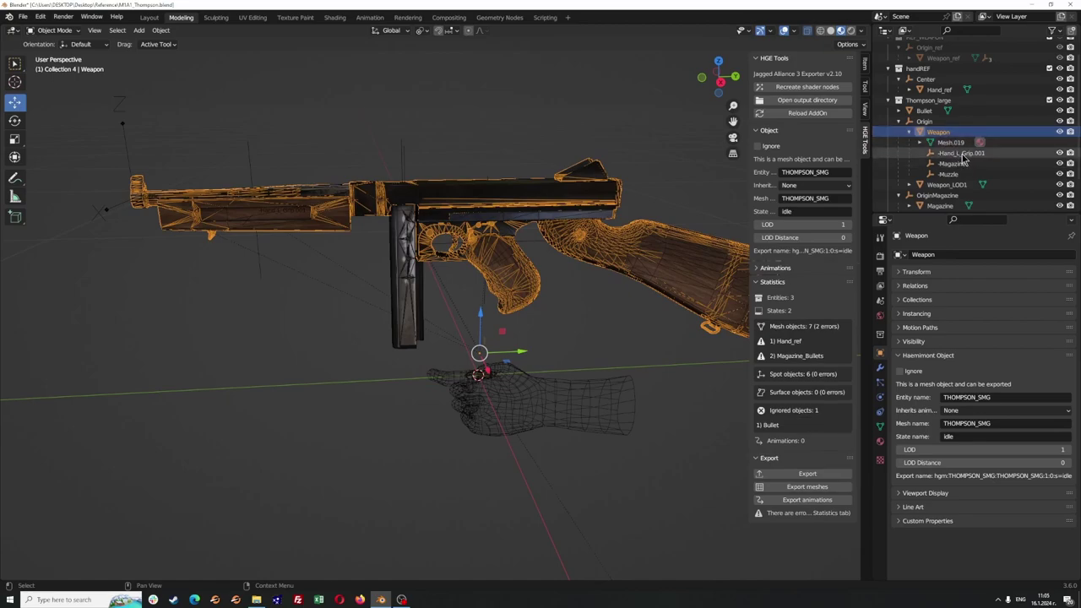
left_click(957, 154)
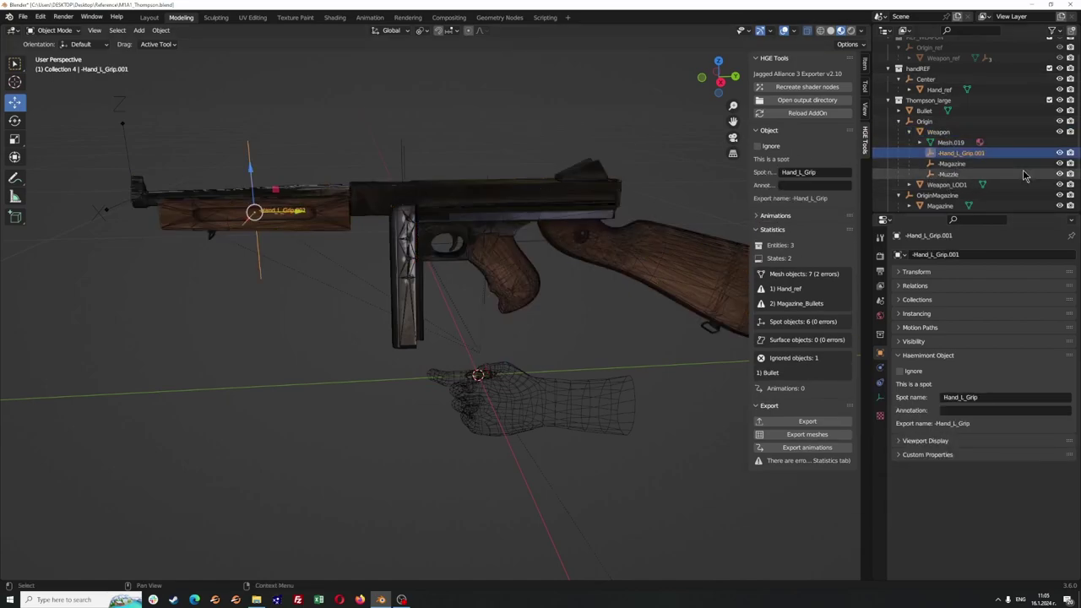
Step: Check the Magazine and Muzzle spot settings, then reselect Origin for its exporter info
left_click(949, 164)
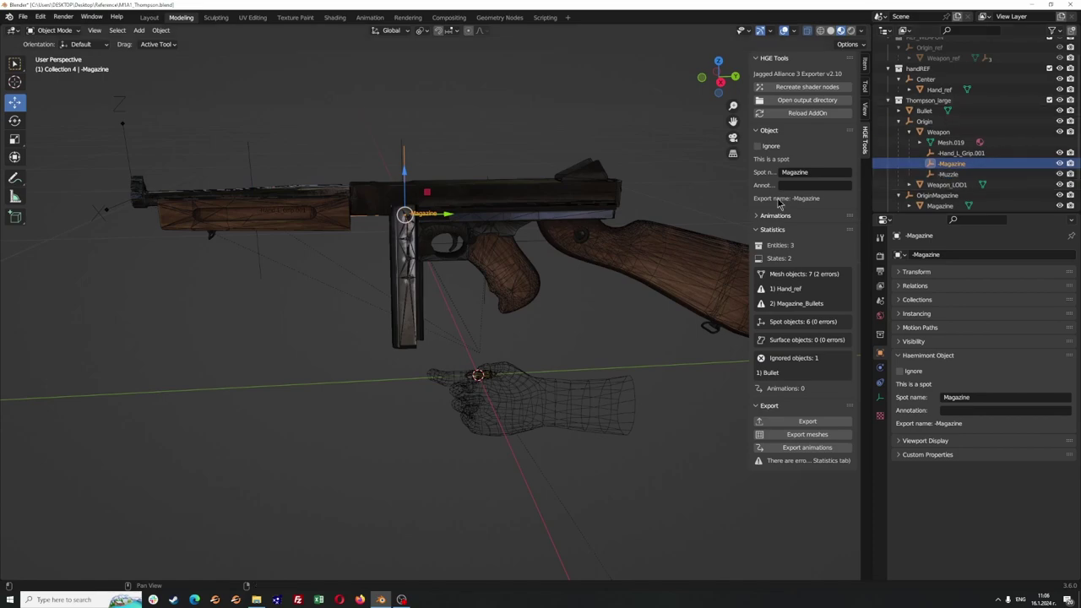
left_click(947, 174)
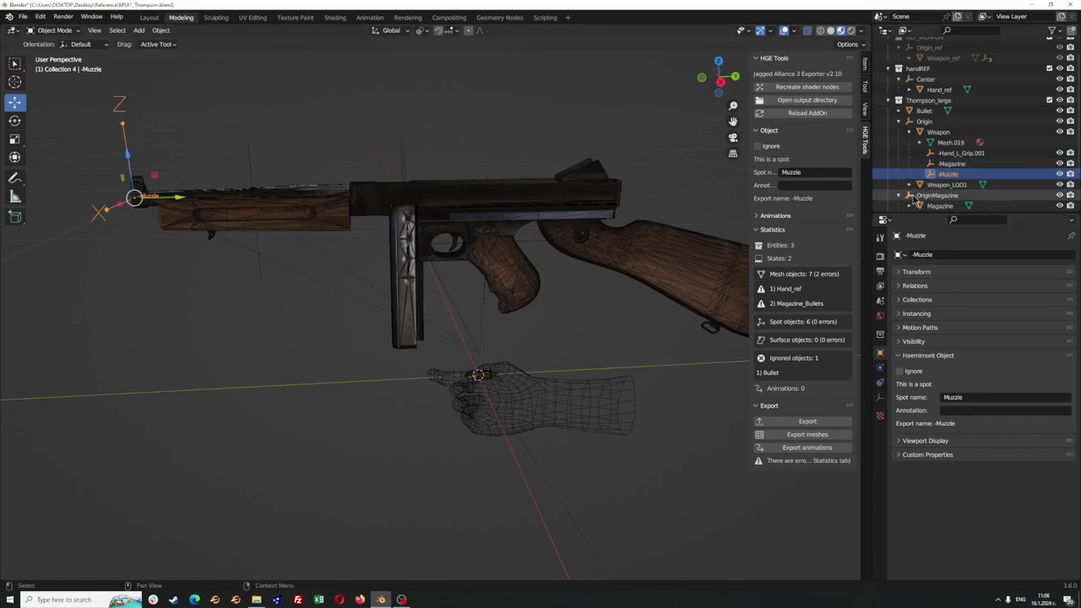
left_click(951, 163)
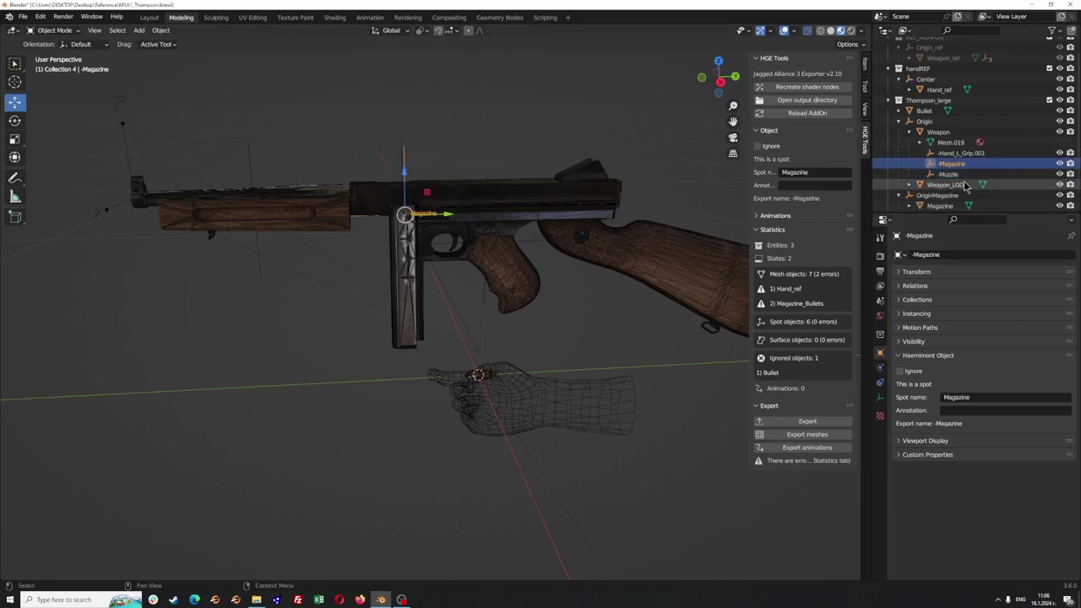
left_click(948, 154)
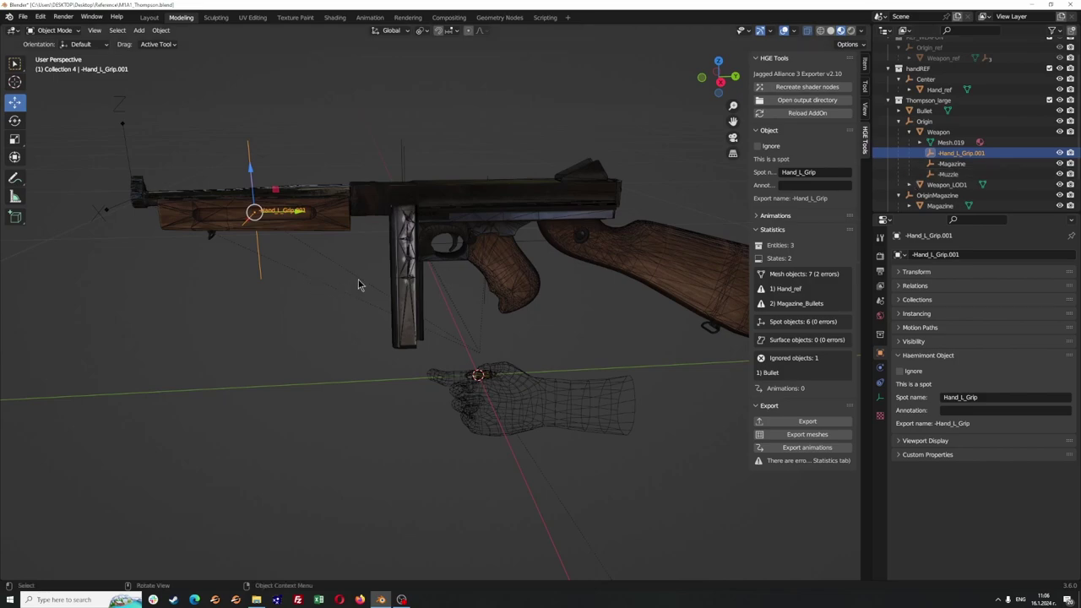
middle_click_drag(265, 237, 251, 289)
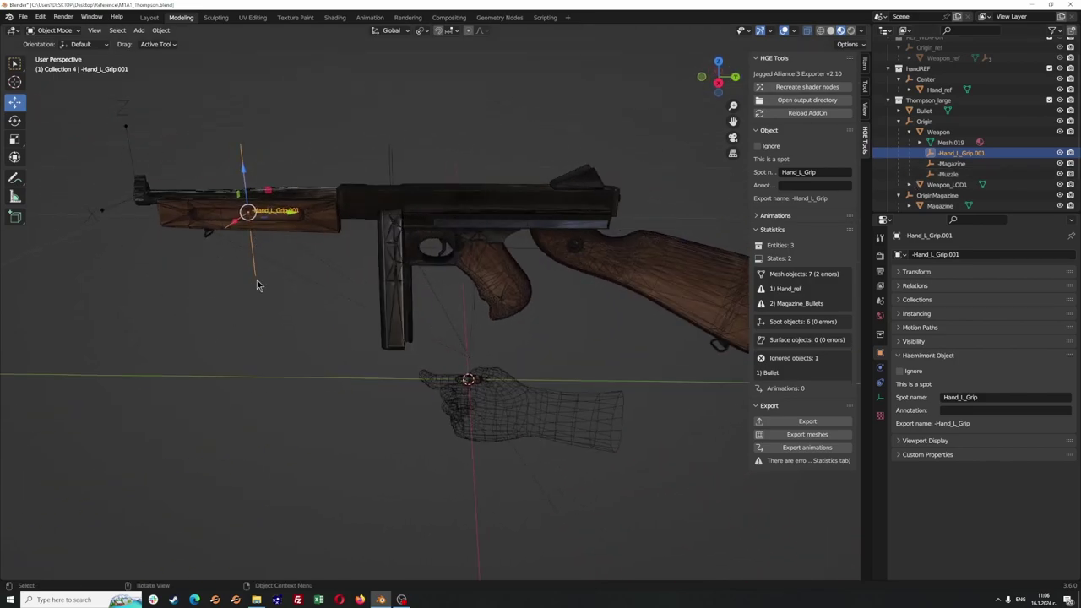
left_click(929, 122)
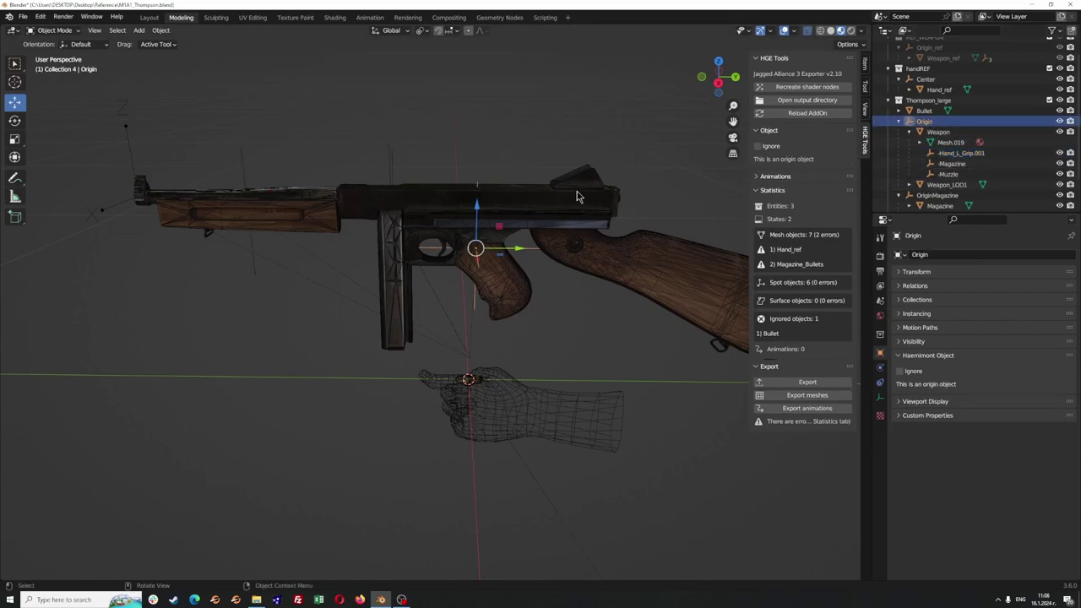
middle_click_drag(543, 334, 457, 267)
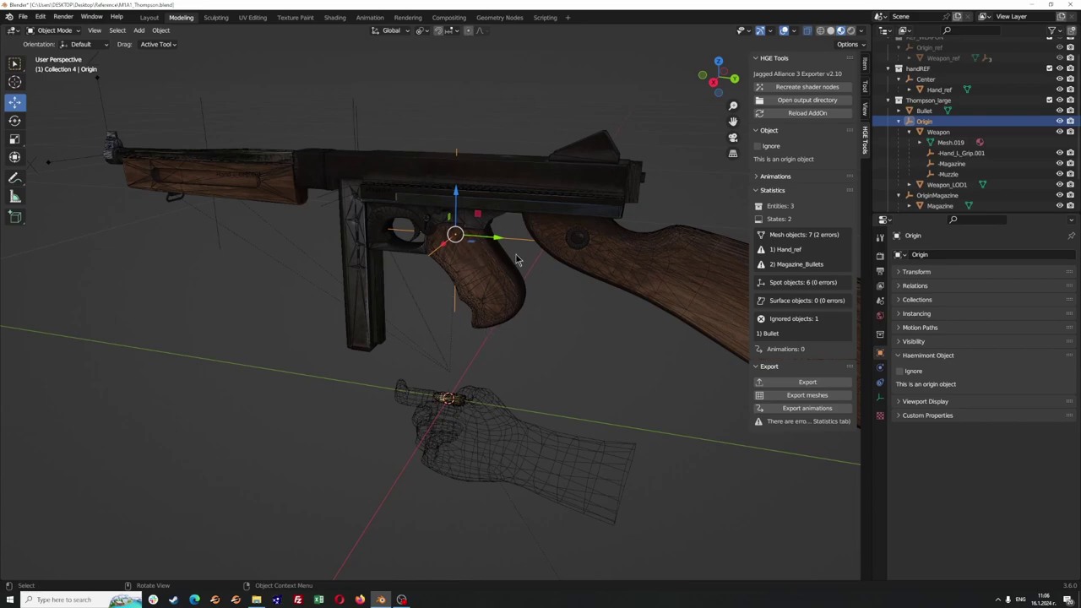
middle_click_drag(502, 243, 535, 308)
scroll(541, 258, "down", 3)
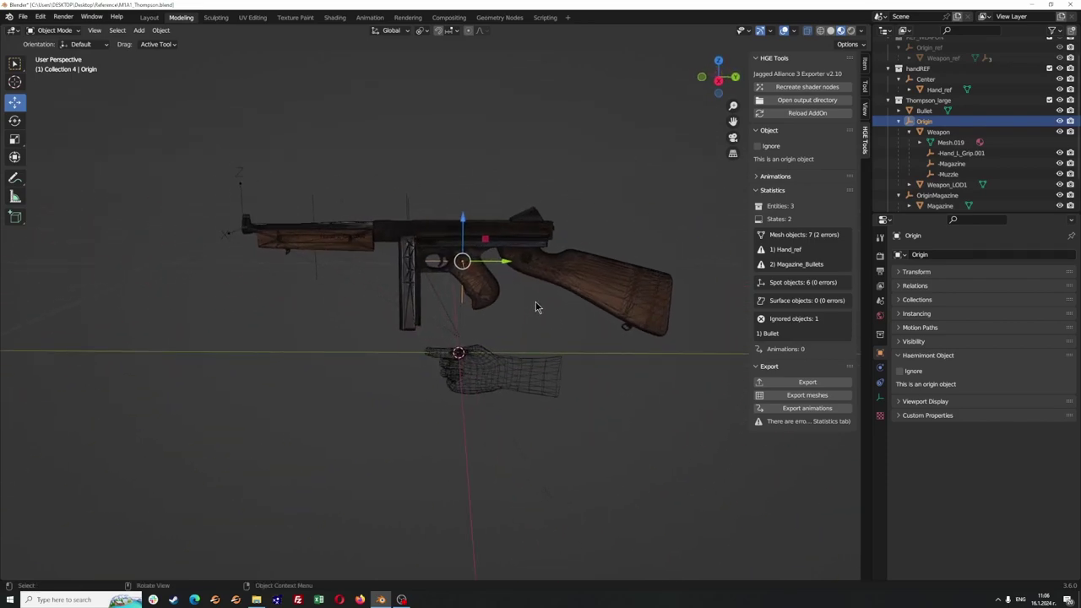
scroll(971, 152, "down", 2)
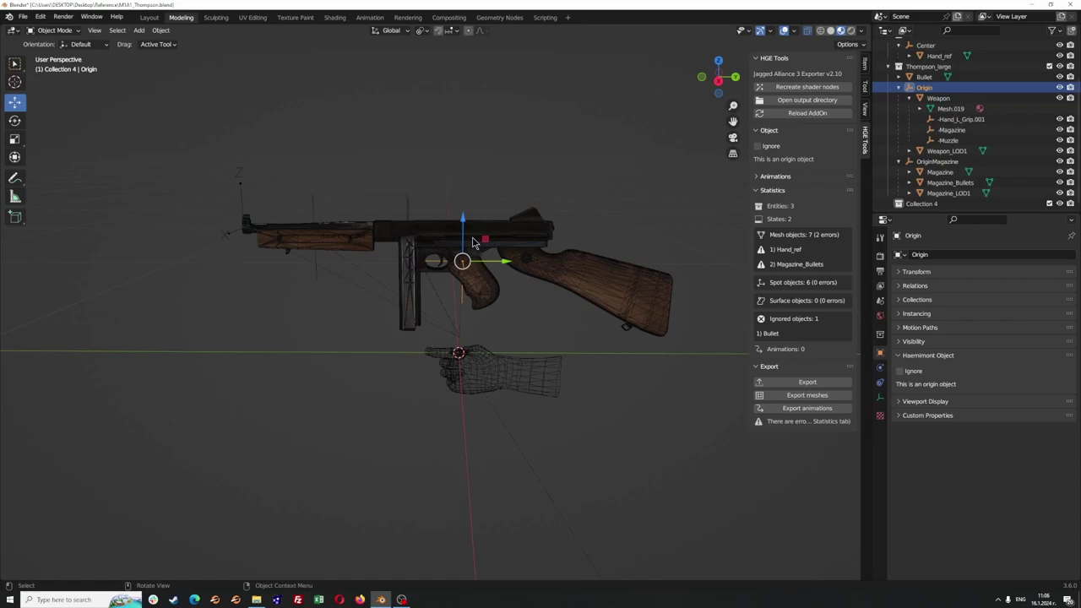
Step: Check the hand reference, select the Thompson Weapon mesh, and widen the HGE Tools sidebar
left_click(462, 373)
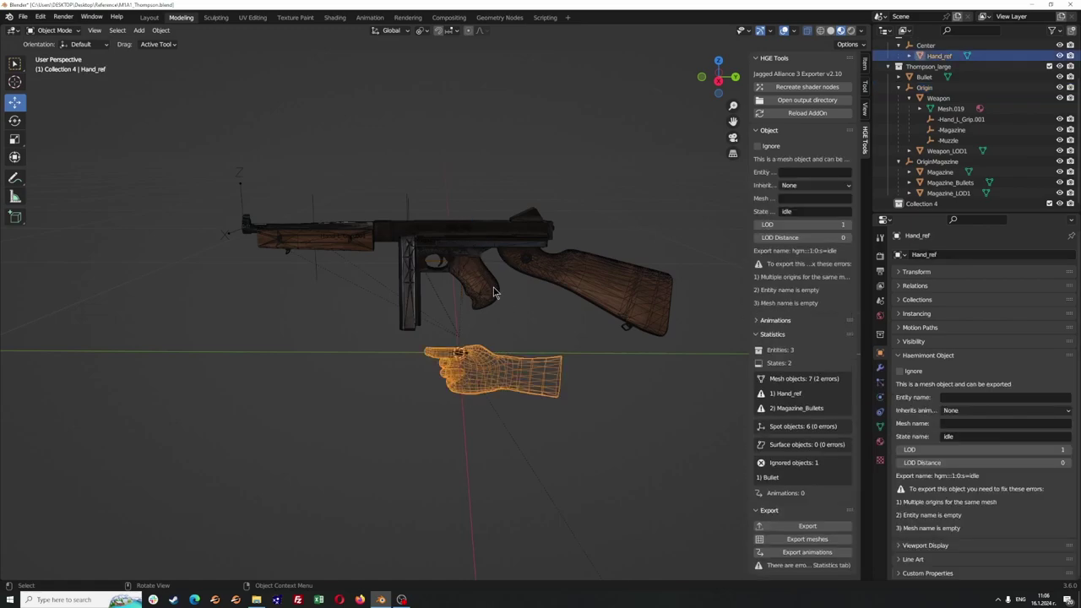
left_click(495, 329)
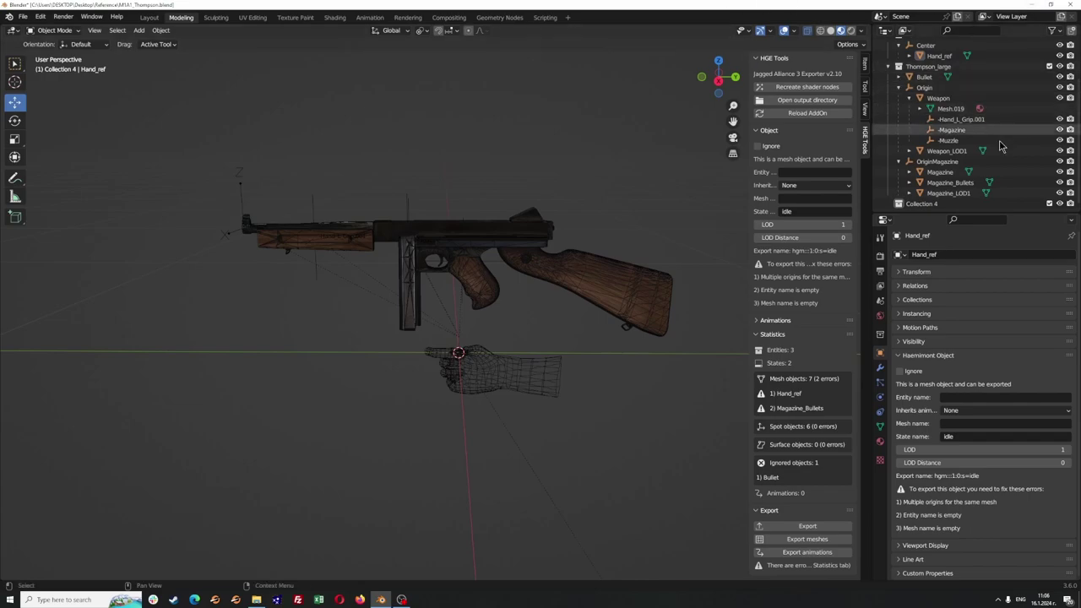
left_click(592, 292)
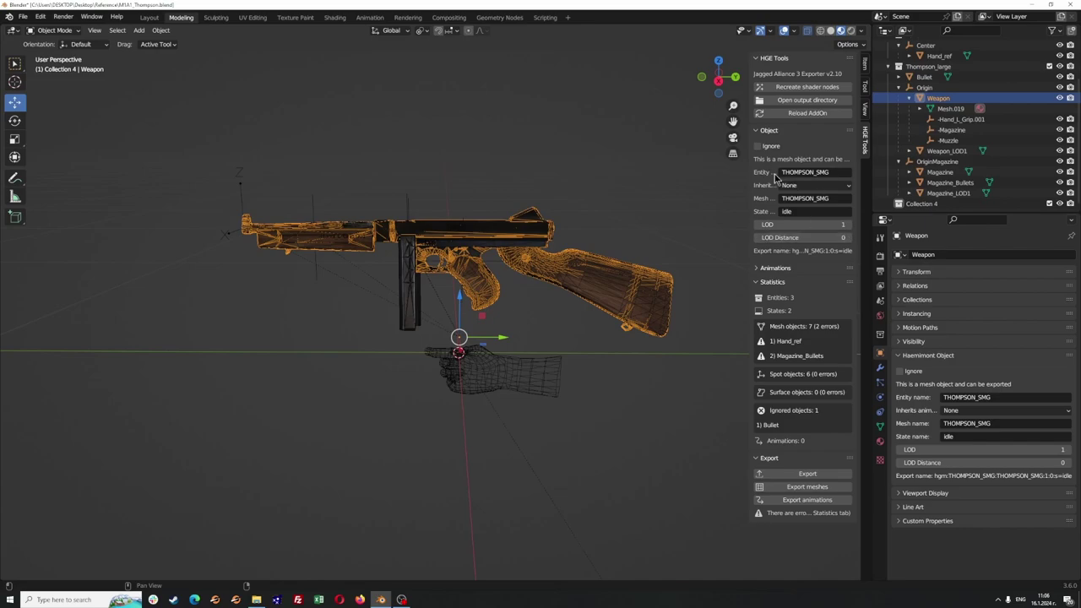
left_click_drag(747, 167, 697, 169)
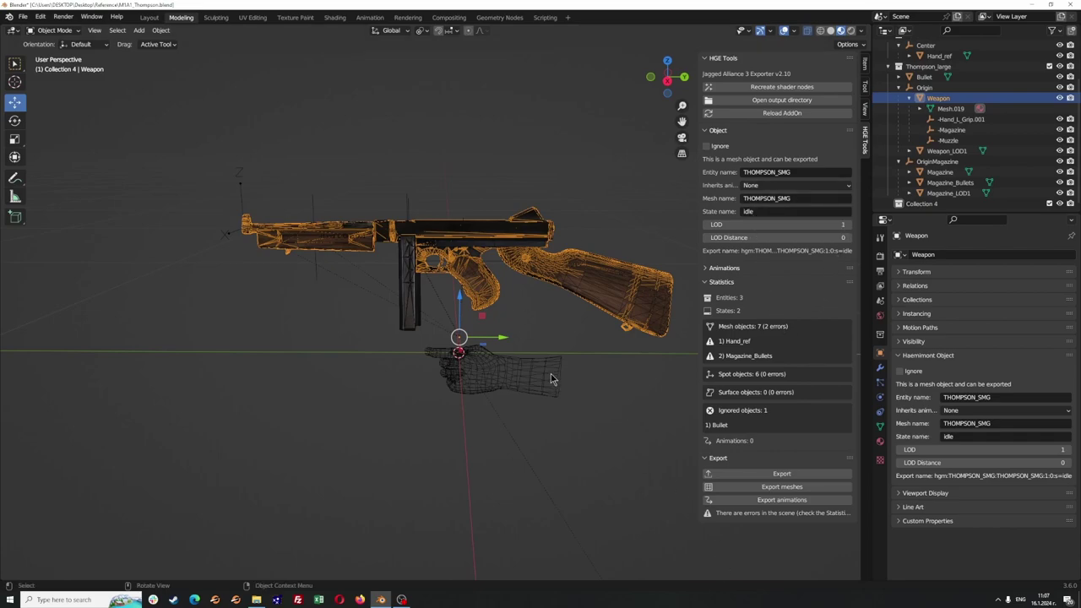
left_click(774, 474)
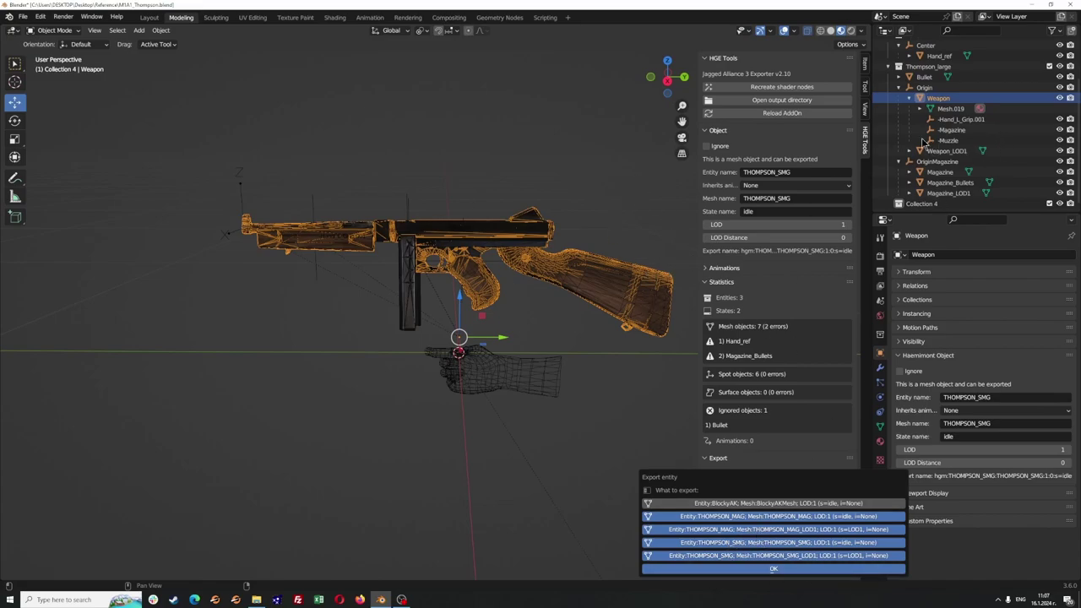
scroll(575, 189, "up", 2)
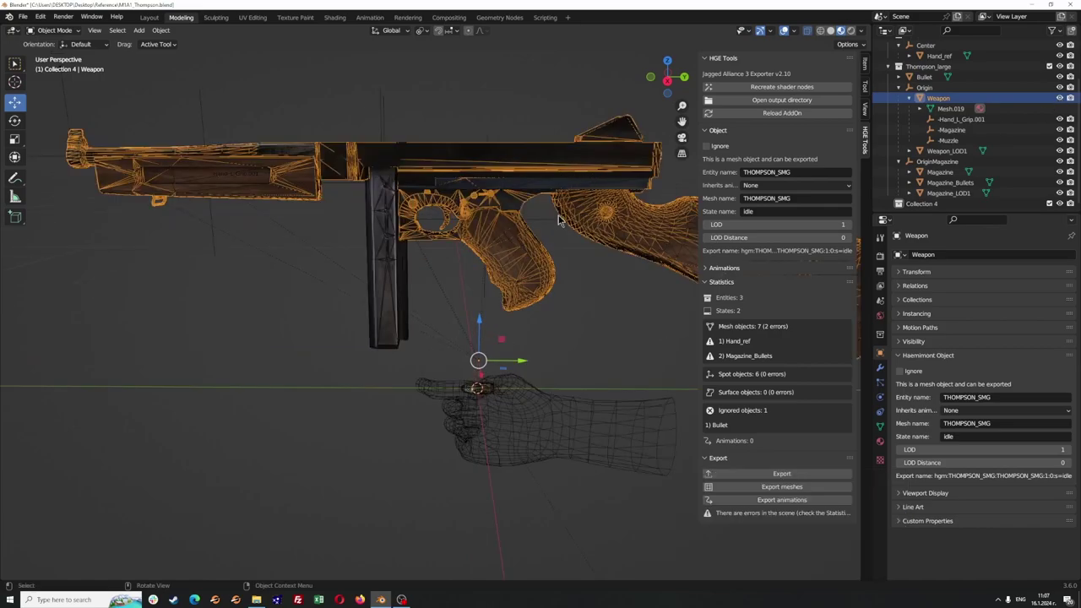
Step: Close the export entity list and inspect Weapon_LOD1's exporter settings while orbiting the gun
left_click(509, 139)
scroll(505, 327, "up", 2)
middle_click_drag(505, 327, 515, 320)
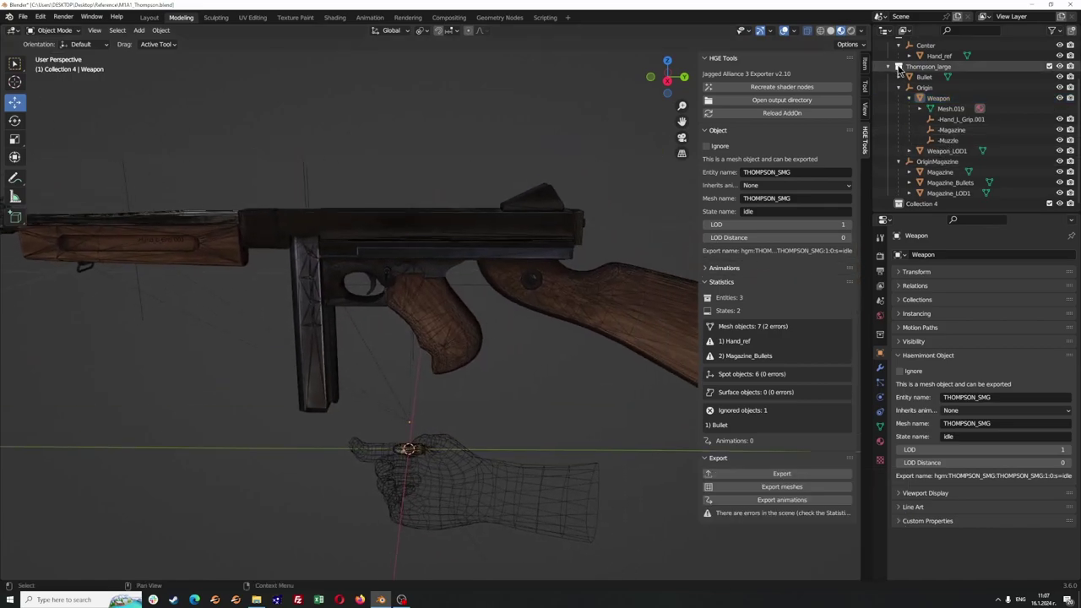
left_click(1009, 151)
middle_click_drag(632, 161, 364, 357)
left_click(363, 351)
Step: Select the Magazine object to review its entity settings, then clear the selection
scroll(374, 346, "down", 4)
left_click(388, 321)
scroll(401, 342, "up", 3)
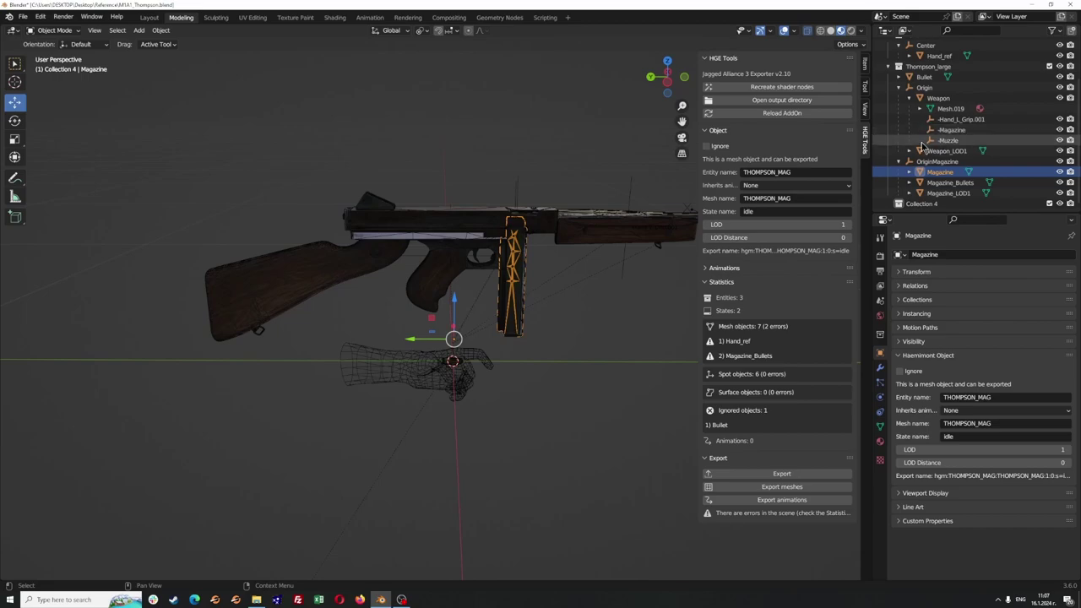
middle_click_drag(545, 218, 373, 234)
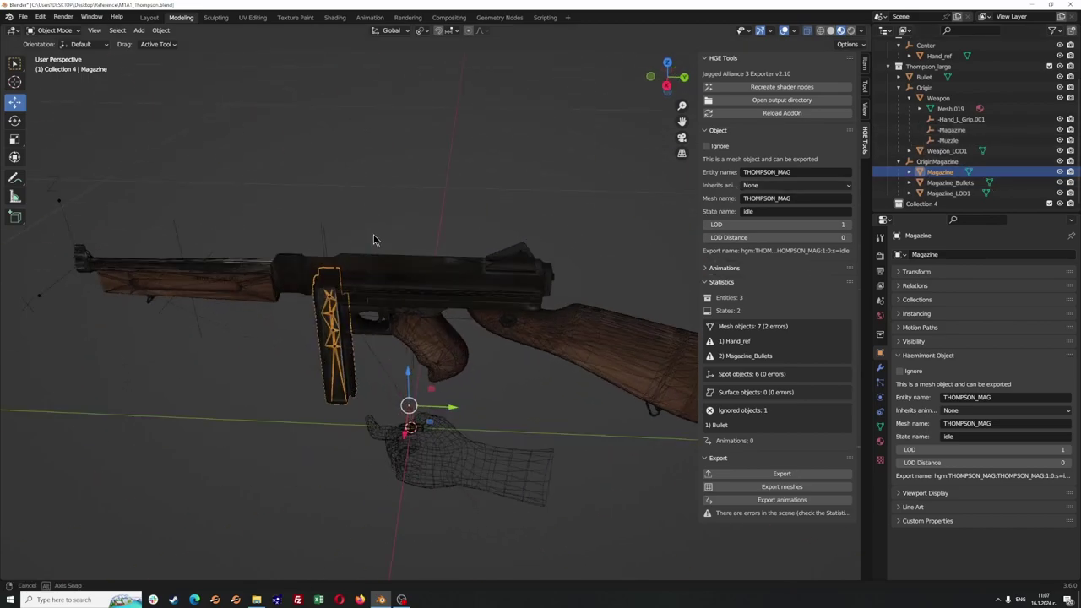
left_click(375, 169)
Step: Show the -Hand_L_Grip.001 spot's settings: name Hand_L_Grip, export name -Hand_L_Grip
middle_click_drag(658, 220, 809, 215)
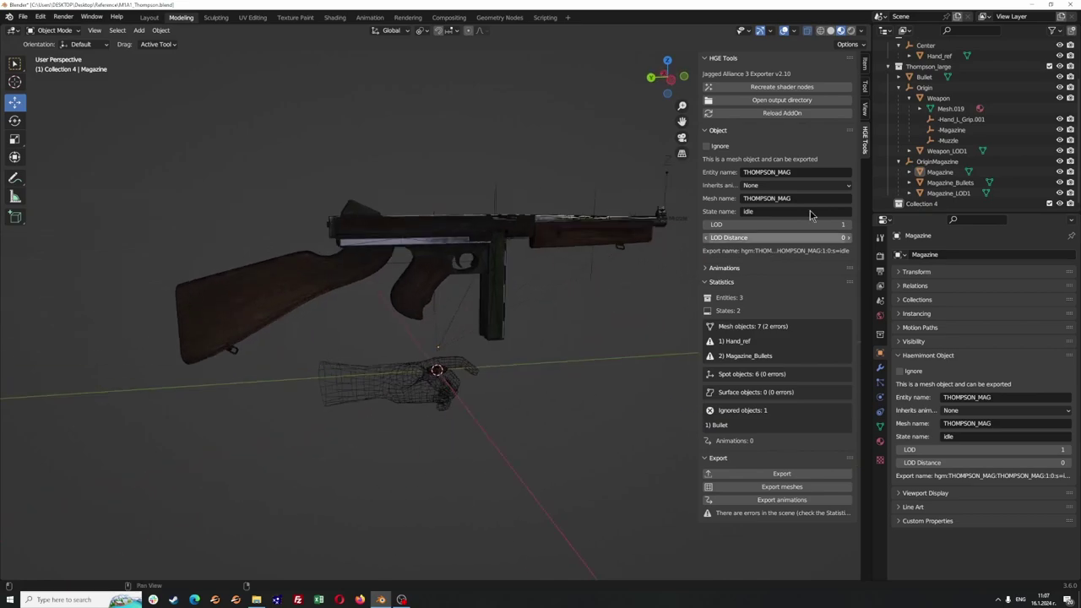
left_click(963, 119)
middle_click_drag(591, 283, 304, 275)
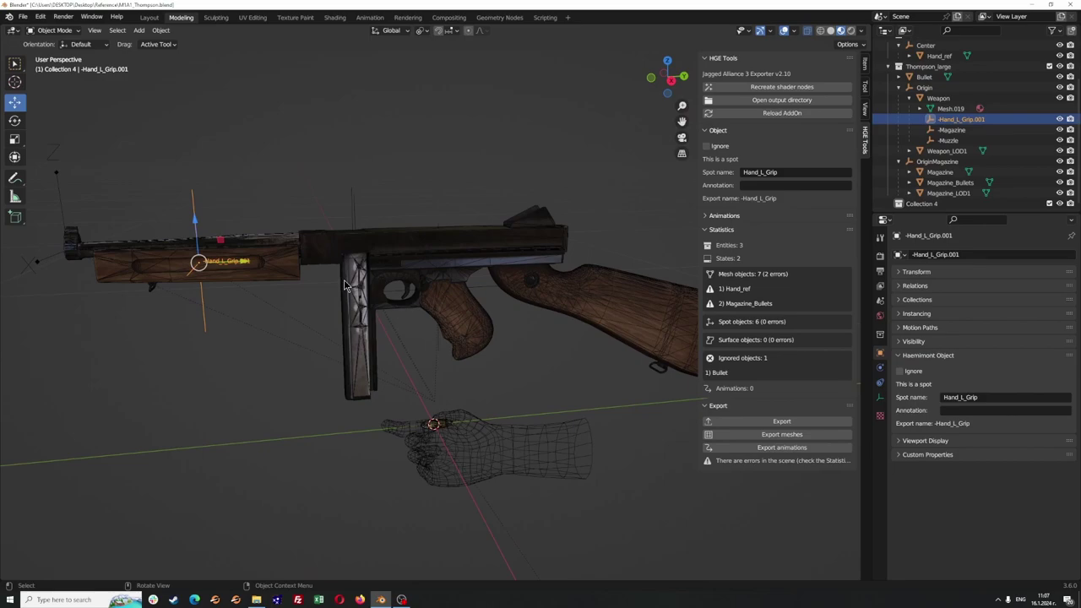